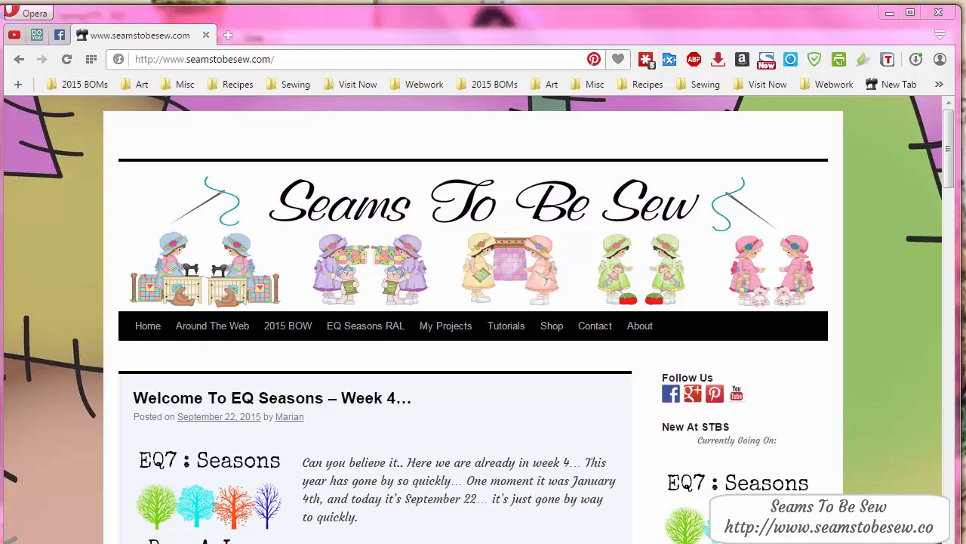
Switch from the browser to the EQ7 quilt project and close the fabric yardage preview
{"action": "left_click", "coordinate": [890, 16]}
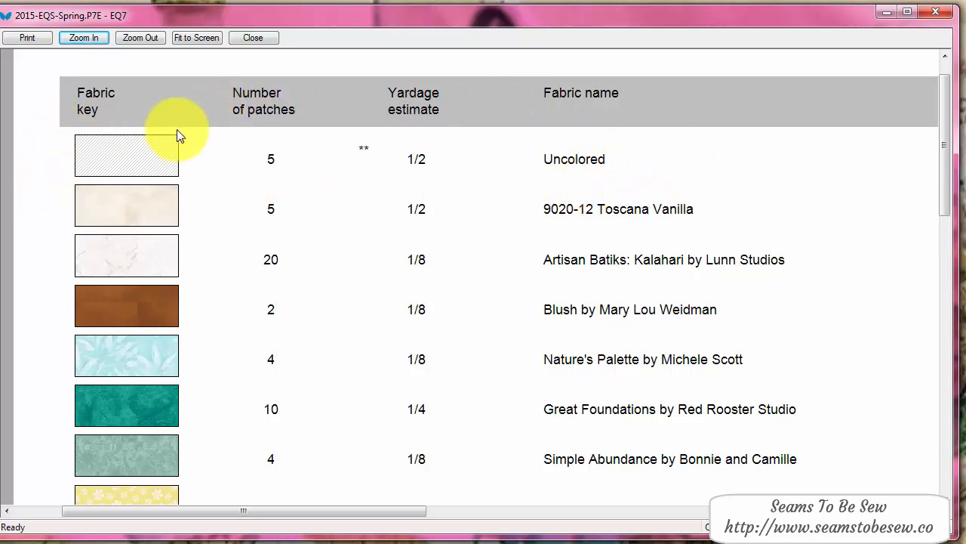
{"action": "left_click", "coordinate": [241, 39]}
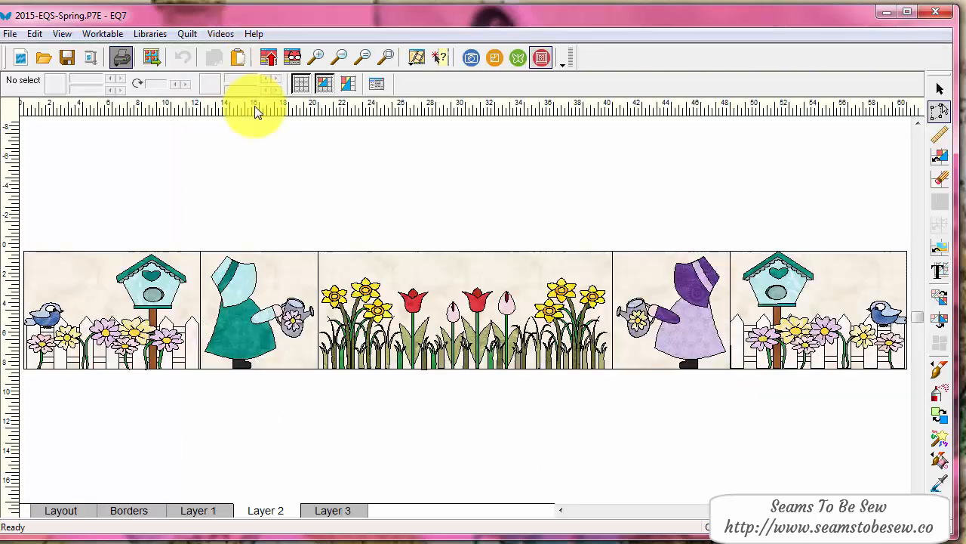
{"action": "left_click", "coordinate": [539, 339]}
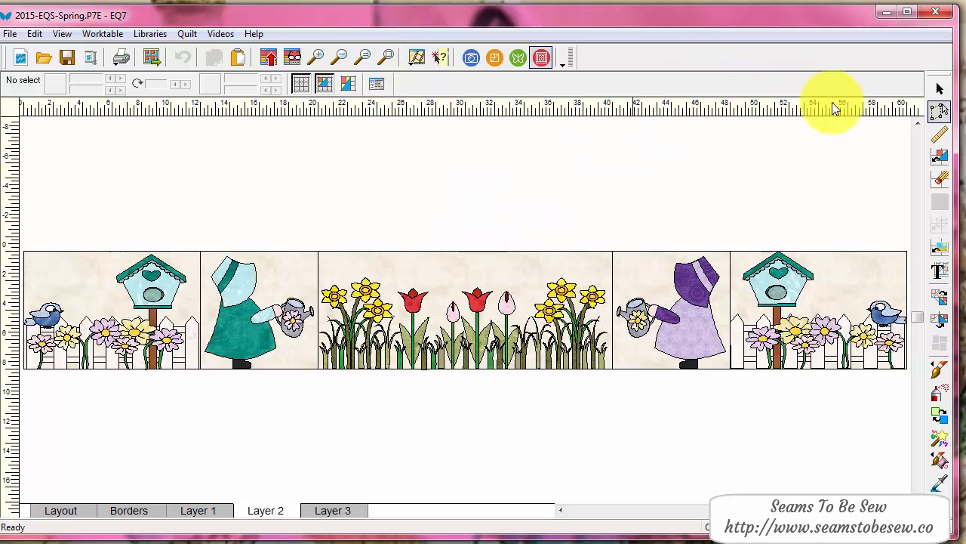
Bring up the Sketchbook blocks for Layer 2, look over the available blocks, and move the palette off the quilt
{"action": "left_click", "coordinate": [940, 156]}
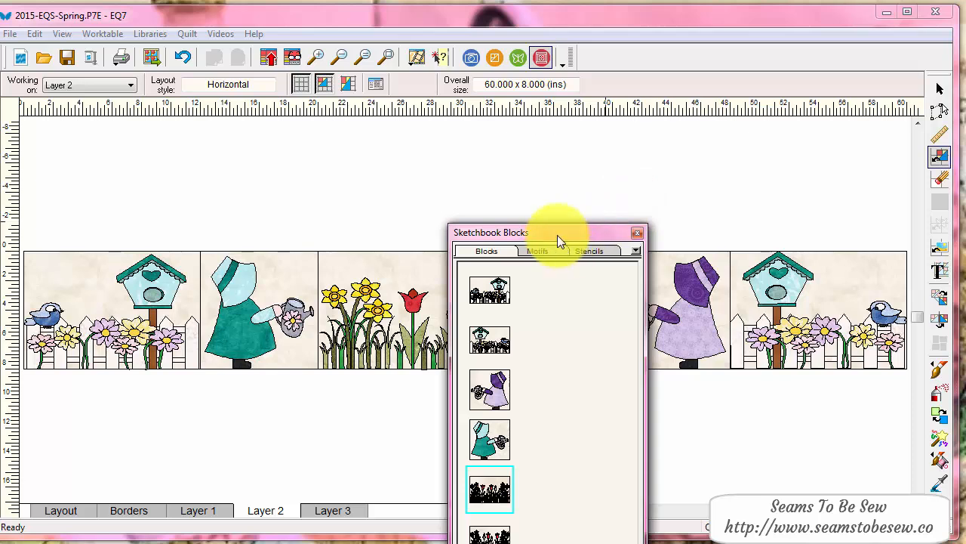
{"action": "left_click_drag", "start_coordinate": [557, 232], "coordinate": [735, 80]}
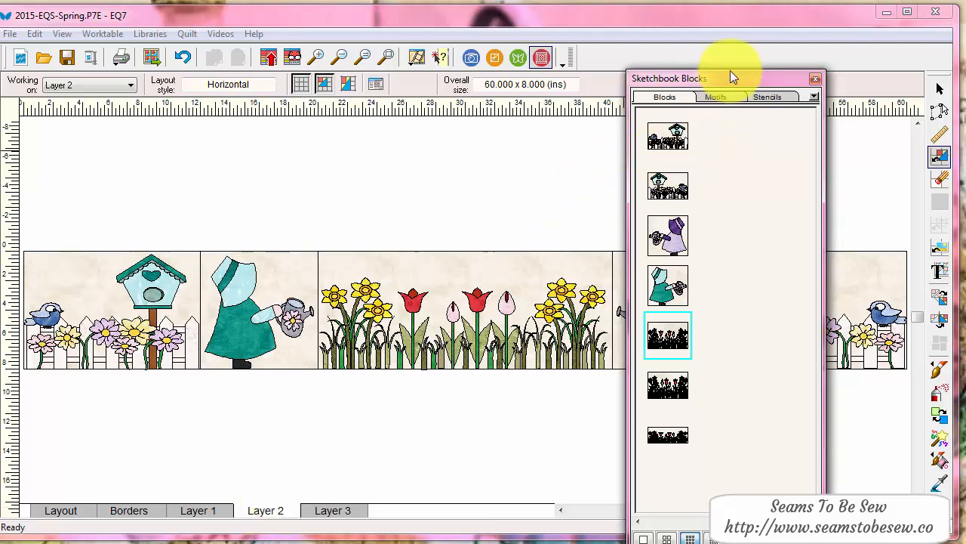
{"action": "mouse_move", "coordinate": [730, 78]}
{"action": "left_mouse_down"}
{"action": "mouse_move", "coordinate": [0, 75]}
{"action": "mouse_move", "coordinate": [104, 118]}
{"action": "left_mouse_up"}
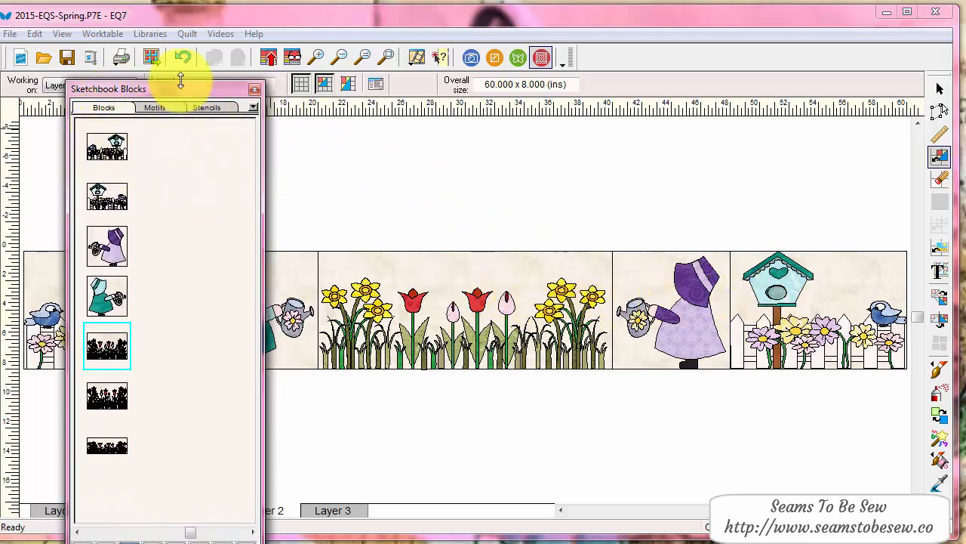
{"action": "left_click_drag", "start_coordinate": [180, 84], "coordinate": [1, 83]}
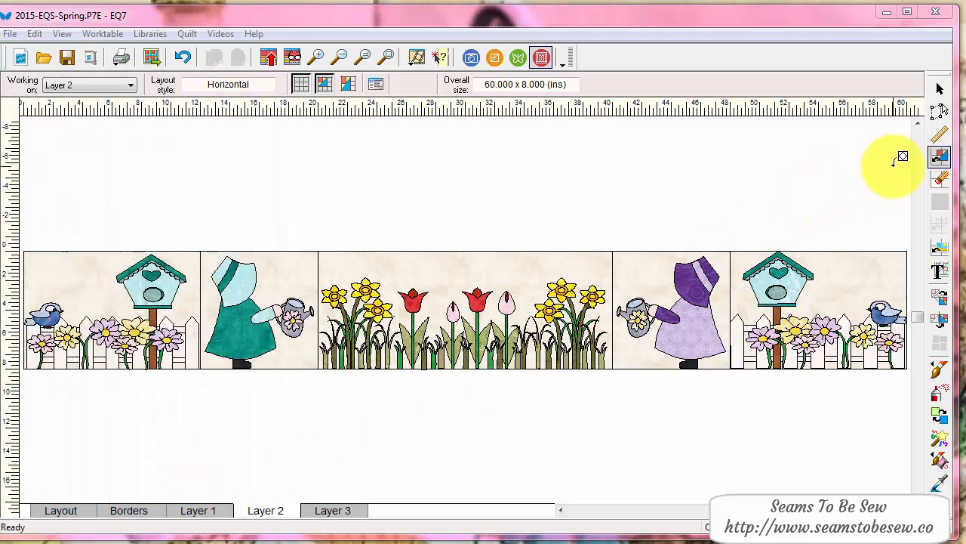
Delete the last birdhouse block, the purple Sunbonnet Sue block and the central flower block from Layer 2
{"action": "left_click", "coordinate": [940, 111]}
{"action": "left_click", "coordinate": [837, 295]}
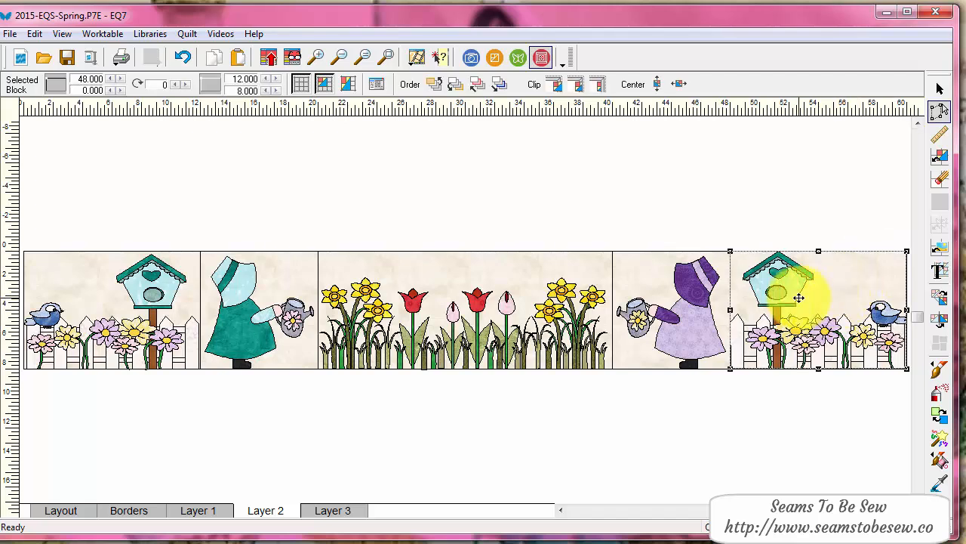
{"action": "key", "text": "Delete"}
{"action": "left_click", "coordinate": [643, 298]}
{"action": "key", "text": "Delete"}
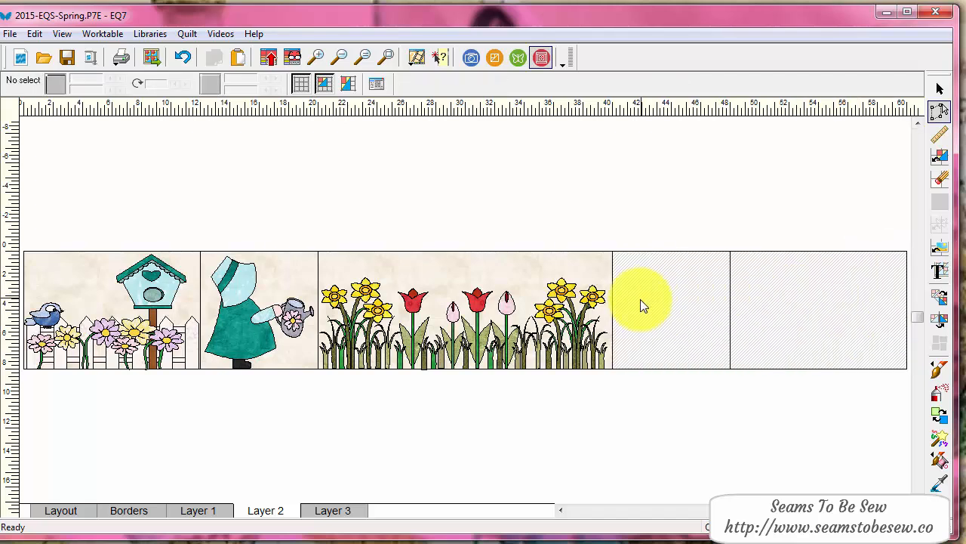
{"action": "left_click", "coordinate": [544, 310]}
{"action": "key", "text": "Delete"}
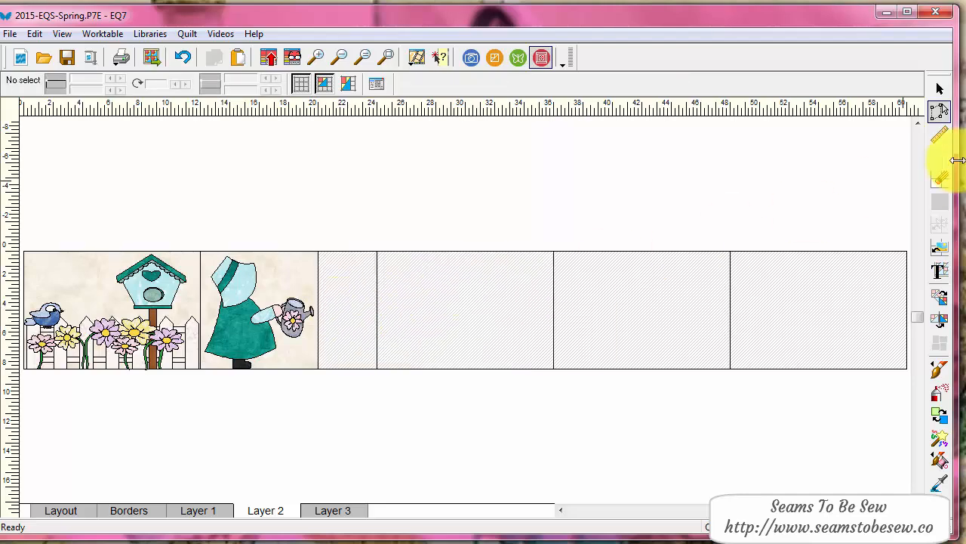
Erase the artwork of the teal Sunbonnet Sue block and the first birdhouse block on Layer 2
{"action": "left_click", "coordinate": [939, 181]}
{"action": "left_click", "coordinate": [286, 290]}
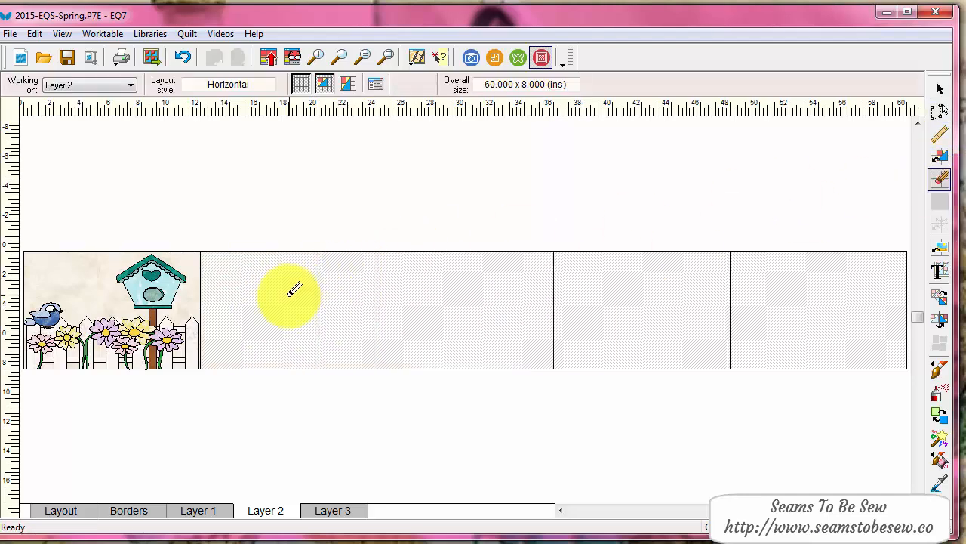
{"action": "left_click", "coordinate": [162, 291]}
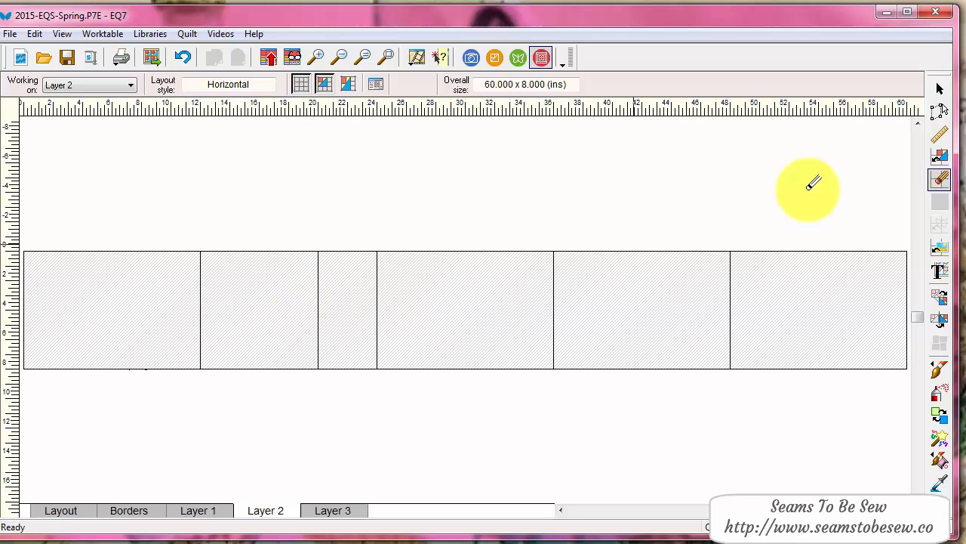
Delete the two blank blocks left on Layer 2 where the teal Sunbonnet Sue and first birdhouse were
{"action": "left_click", "coordinate": [936, 112]}
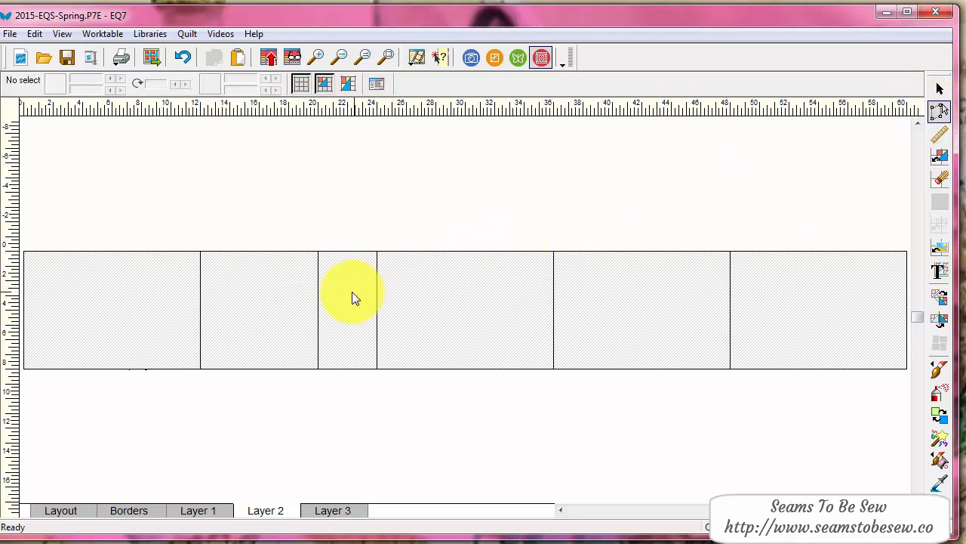
{"action": "left_click", "coordinate": [281, 292]}
{"action": "key", "text": "Delete"}
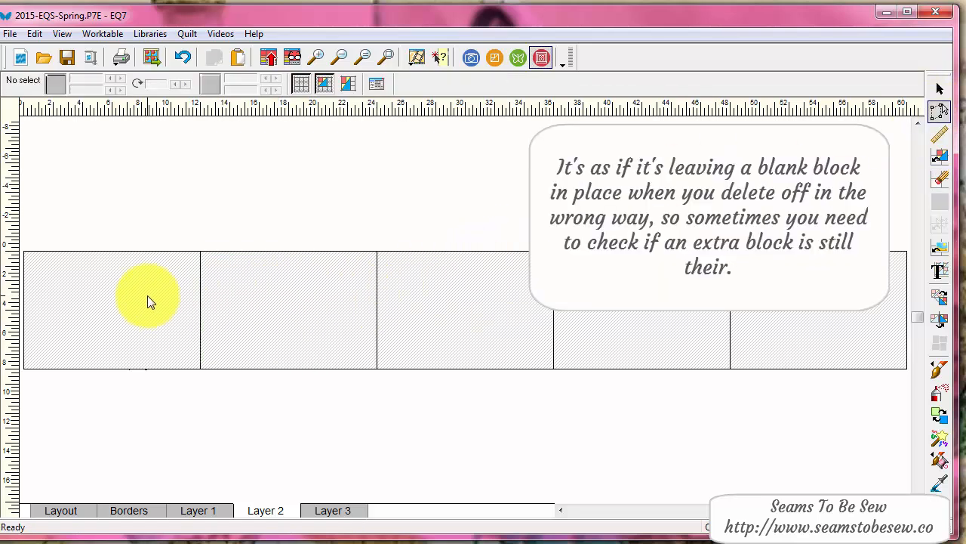
{"action": "left_click", "coordinate": [147, 295]}
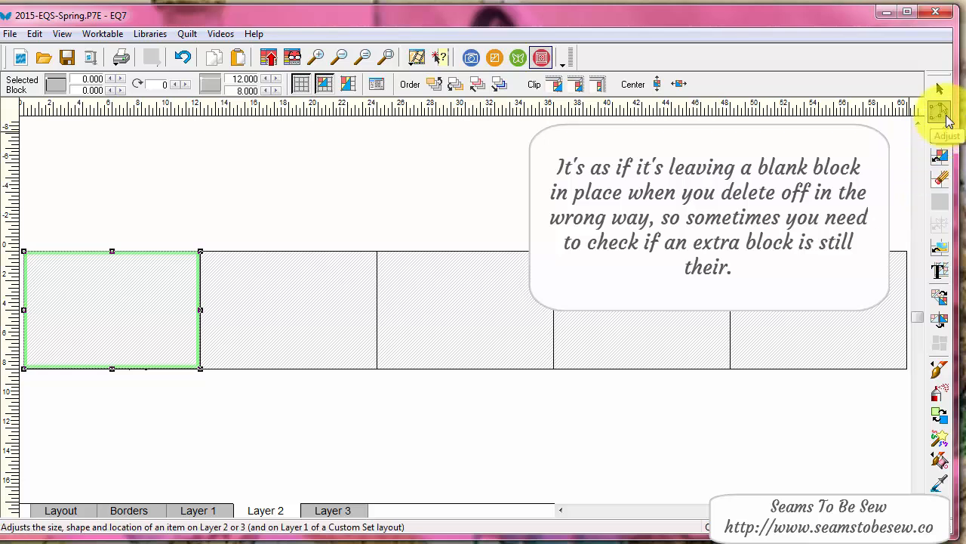
{"action": "left_click", "coordinate": [945, 115]}
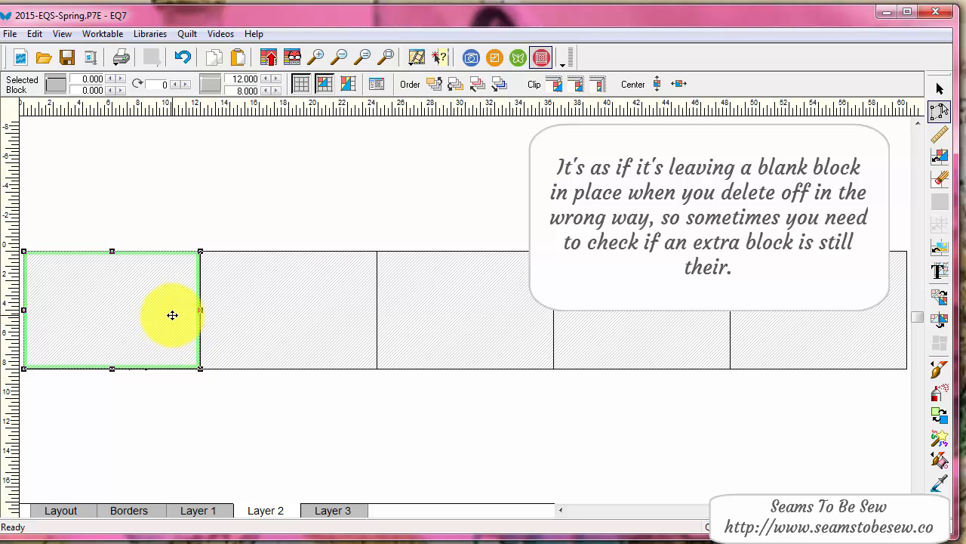
{"action": "key", "text": "Delete"}
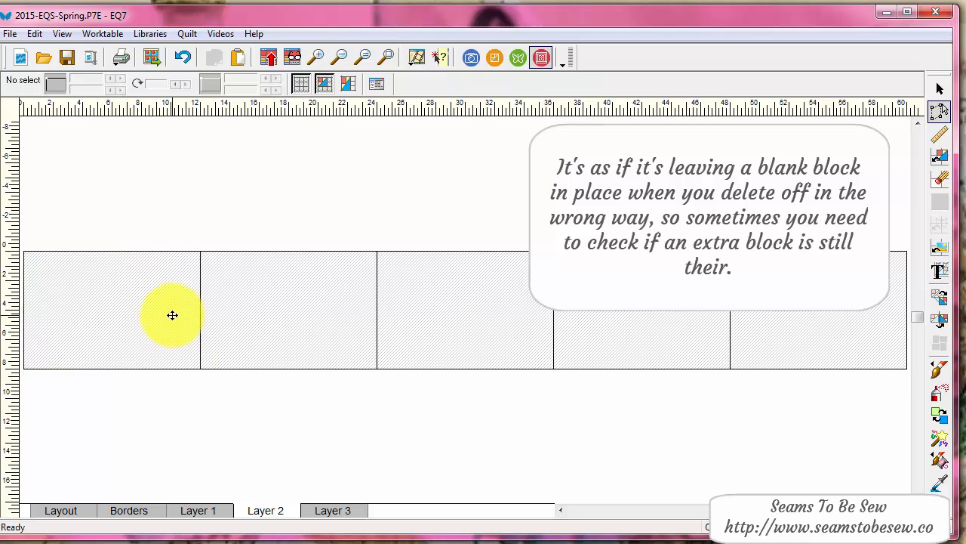
Review the horizontal layout's number of blocks and finished block size, then move the settings off the quilt
{"action": "left_click", "coordinate": [198, 510]}
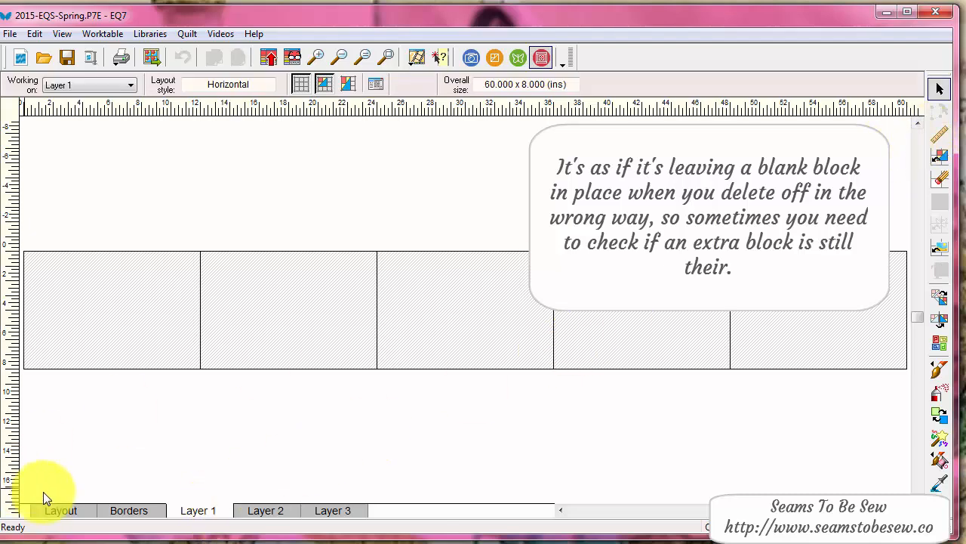
{"action": "left_click", "coordinate": [54, 510]}
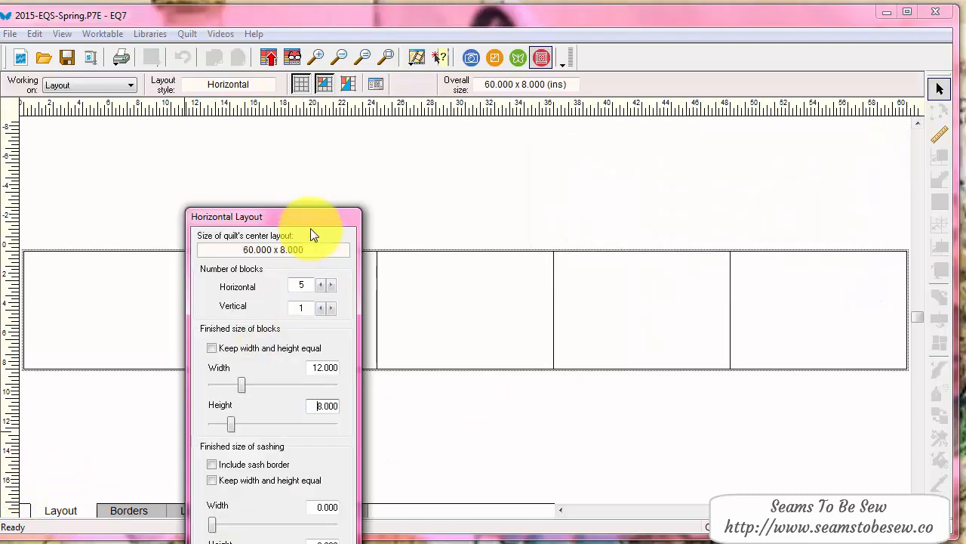
{"action": "left_click_drag", "start_coordinate": [310, 222], "coordinate": [371, 140]}
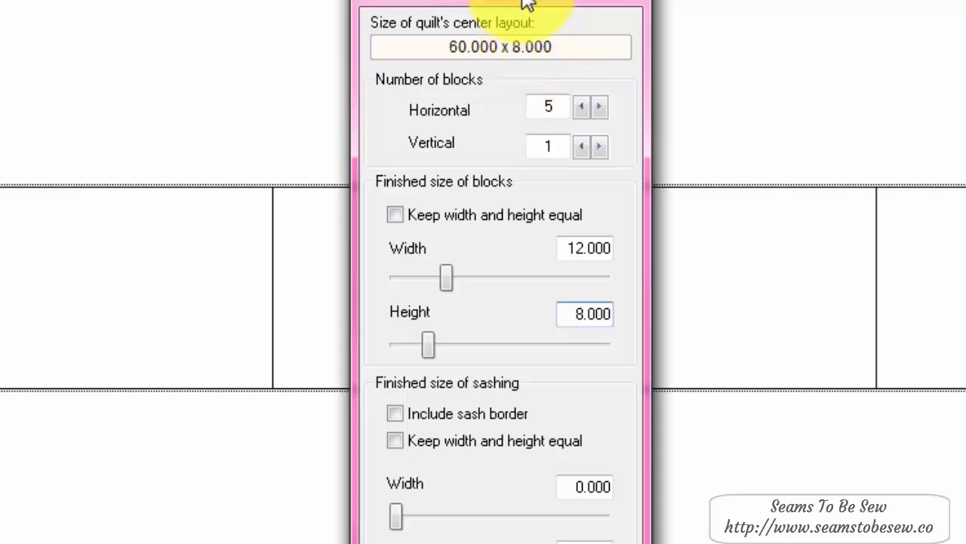
{"action": "left_click_drag", "start_coordinate": [529, 4], "coordinate": [345, 10]}
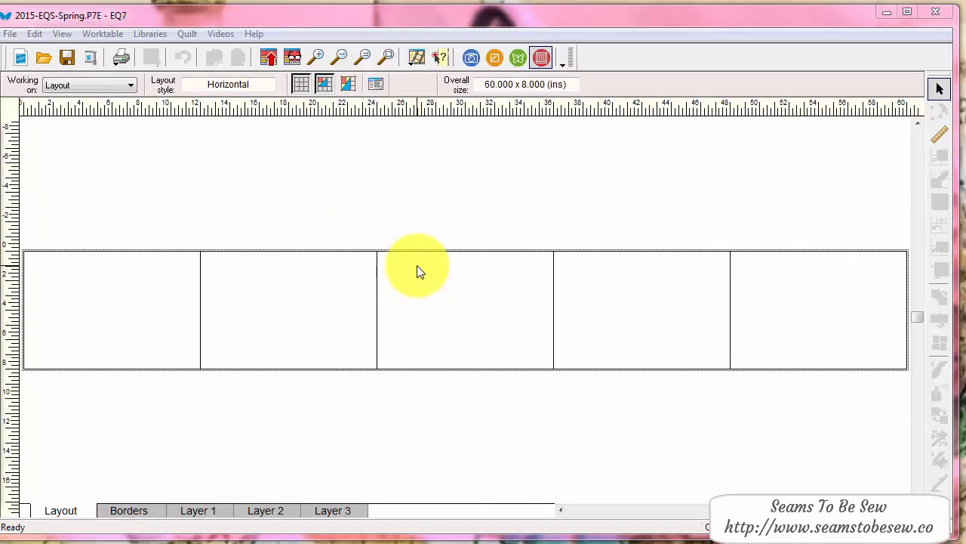
Set the bluebird birdhouse, purple Sunbonnet Sue and flower garden blocks into the first three spaces of Layer 1
{"action": "left_click", "coordinate": [207, 510]}
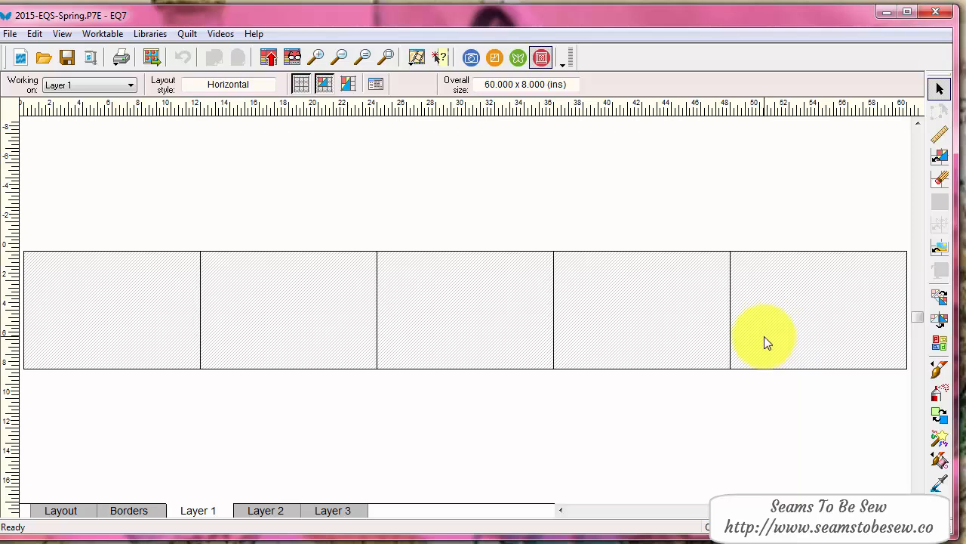
{"action": "left_click", "coordinate": [941, 156]}
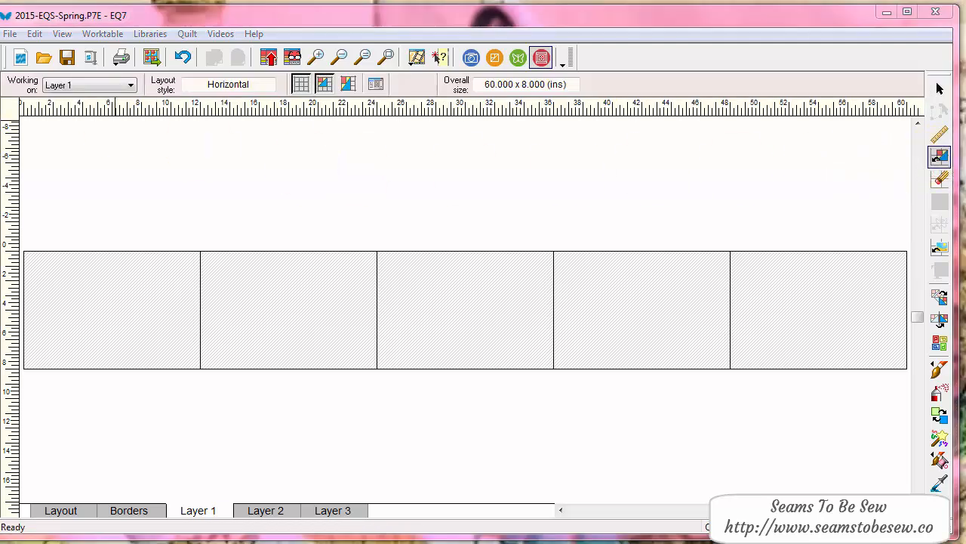
{"action": "left_click", "coordinate": [102, 90]}
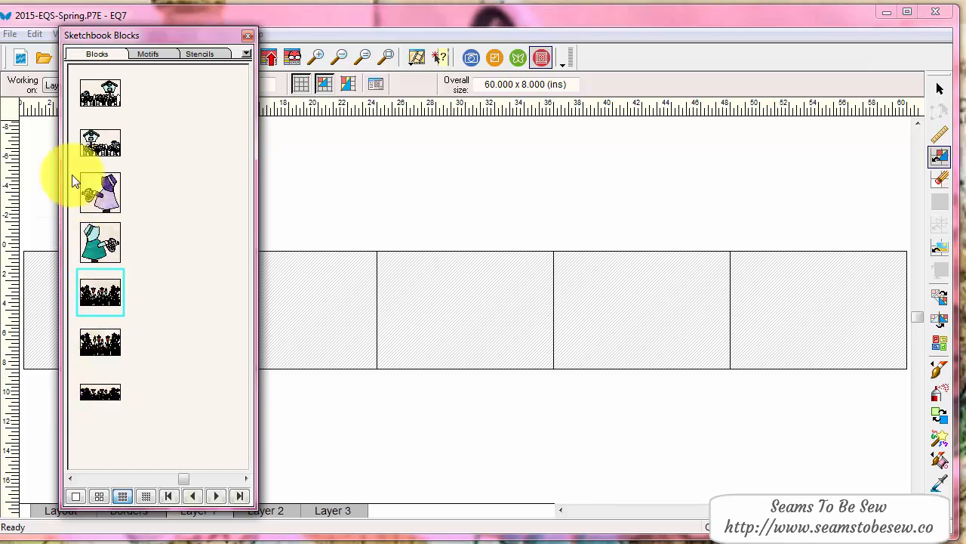
{"action": "left_click", "coordinate": [147, 51]}
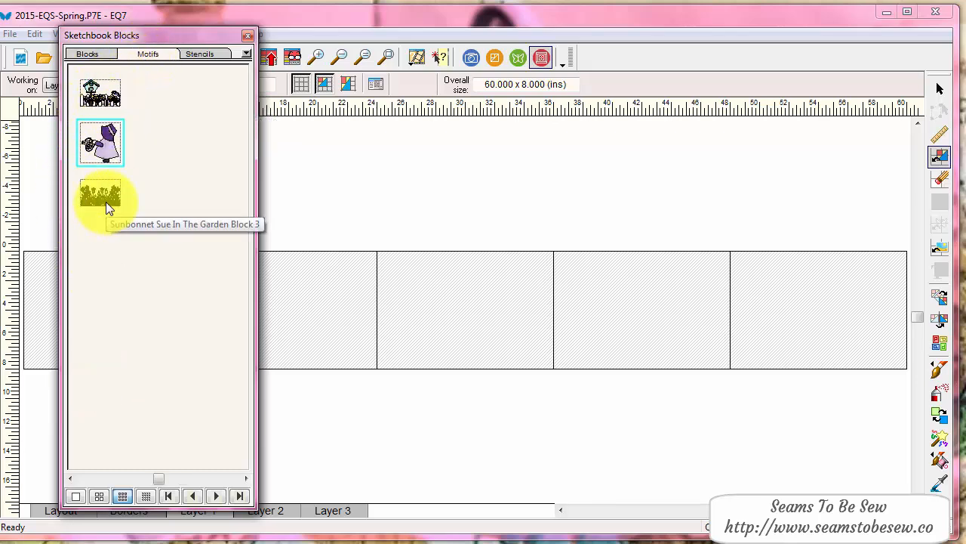
{"action": "left_click", "coordinate": [86, 54]}
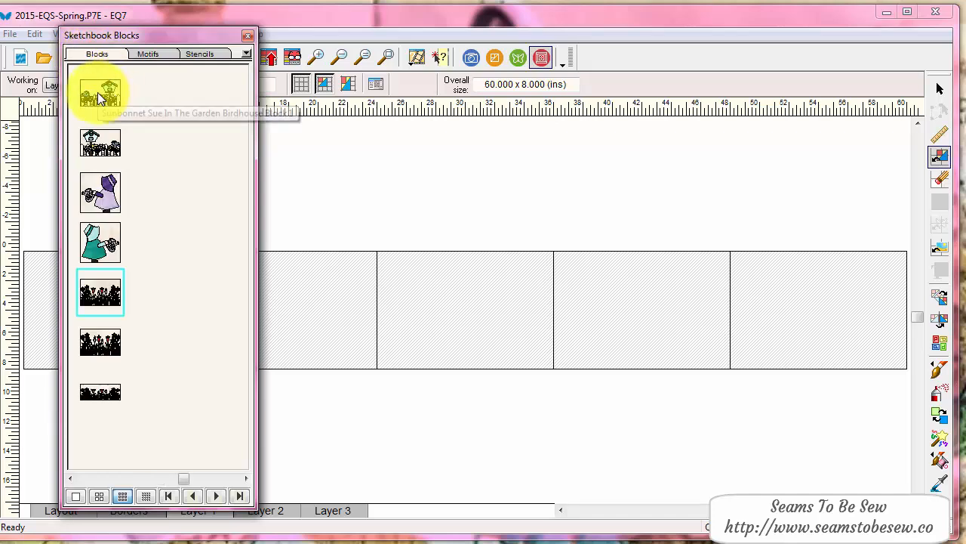
{"action": "left_click_drag", "start_coordinate": [107, 39], "coordinate": [601, 40]}
{"action": "left_click_drag", "start_coordinate": [582, 92], "coordinate": [71, 263]}
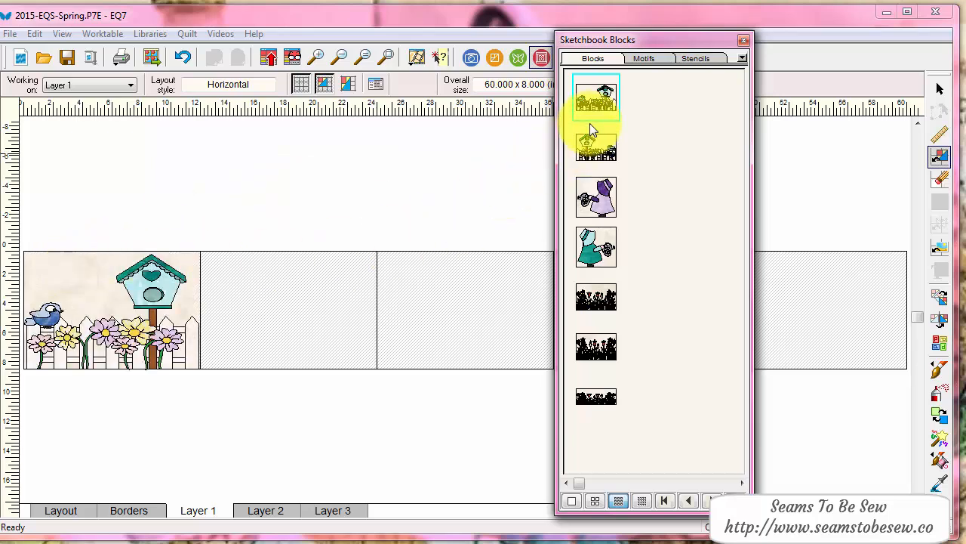
{"action": "mouse_move", "coordinate": [588, 185]}
{"action": "left_mouse_down"}
{"action": "mouse_move", "coordinate": [323, 264]}
{"action": "mouse_move", "coordinate": [252, 268]}
{"action": "left_mouse_up"}
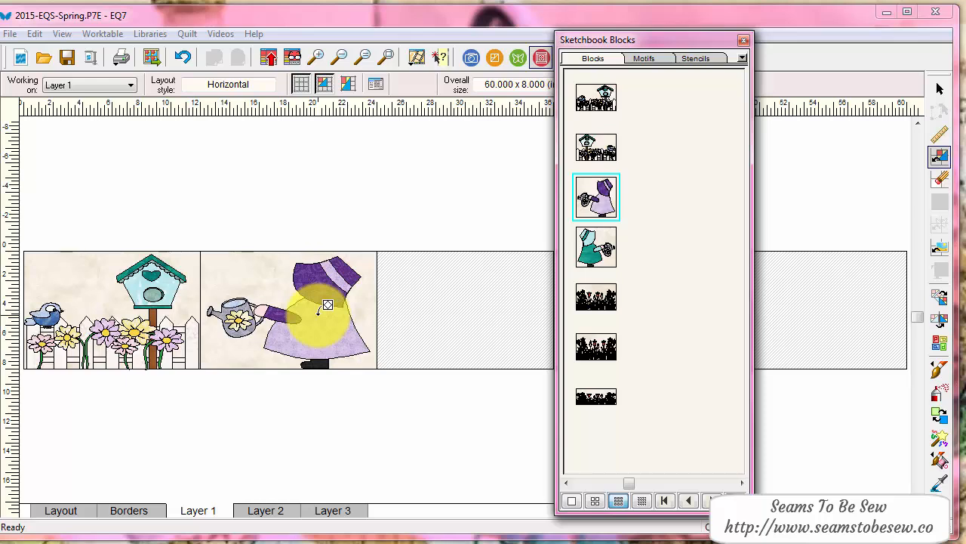
{"action": "left_click_drag", "start_coordinate": [580, 295], "coordinate": [382, 257]}
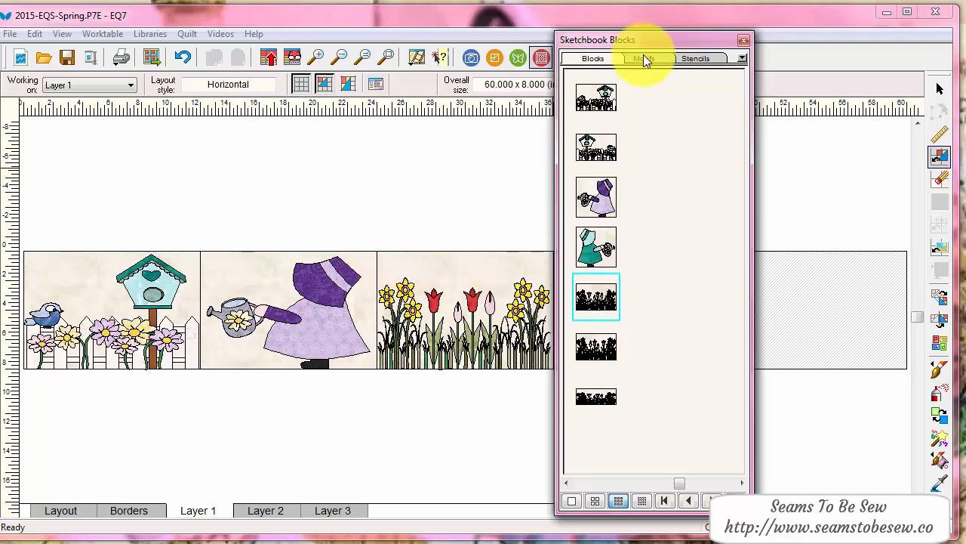
{"action": "left_click_drag", "start_coordinate": [667, 40], "coordinate": [0, 23]}
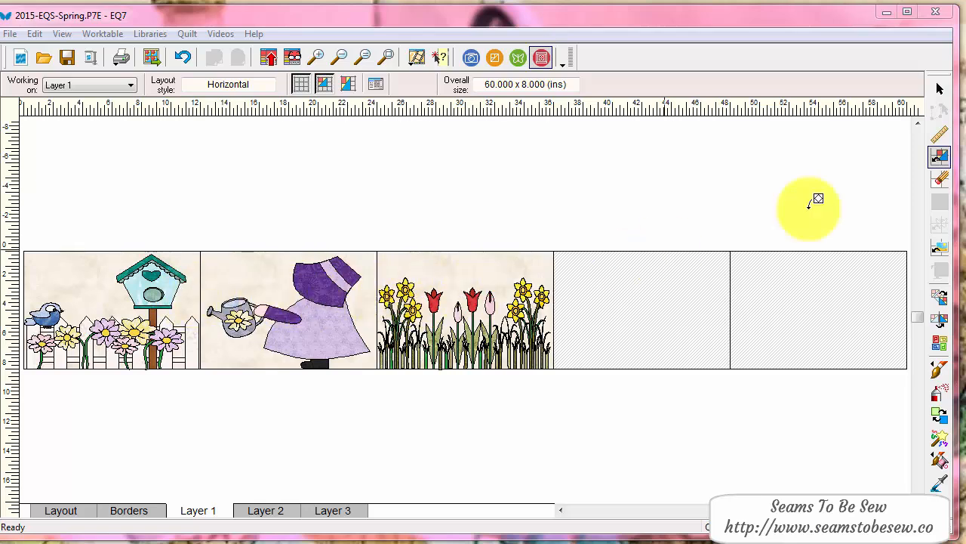
Select the flower garden block in the third space of Layer 1
{"action": "left_click", "coordinate": [940, 181]}
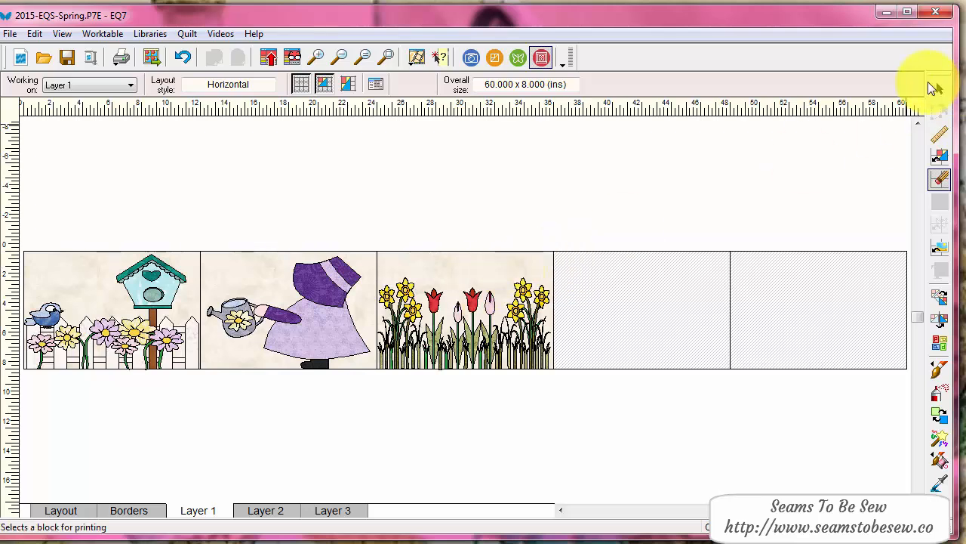
{"action": "left_click", "coordinate": [939, 89]}
{"action": "left_click", "coordinate": [506, 285]}
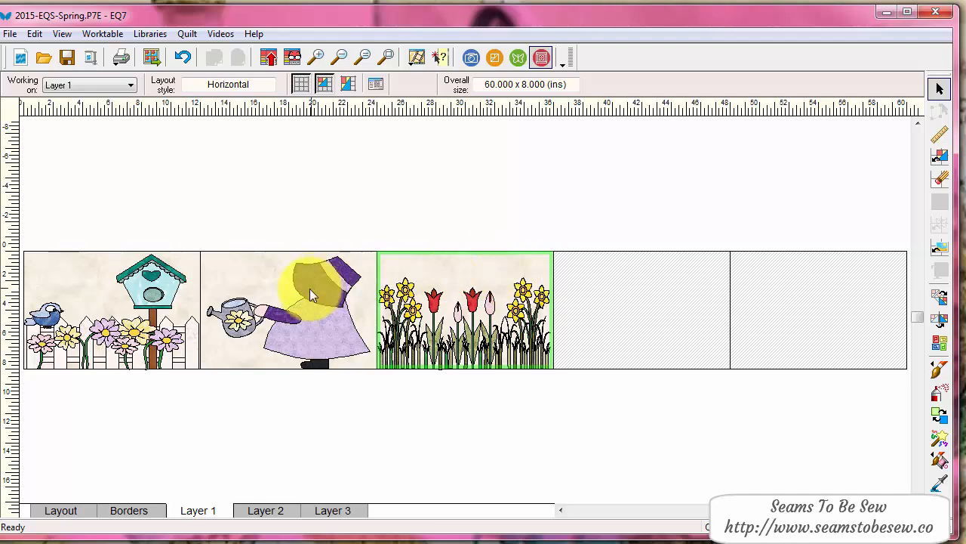
Check the finished block width and height in the horizontal layout settings again and move the settings aside
{"action": "left_click", "coordinate": [62, 510]}
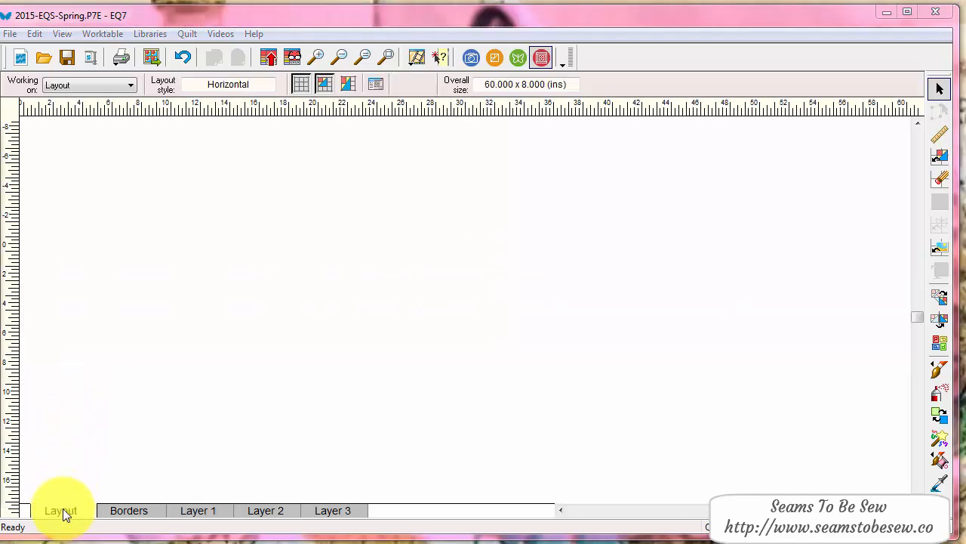
{"action": "left_click_drag", "start_coordinate": [52, 138], "coordinate": [284, 116]}
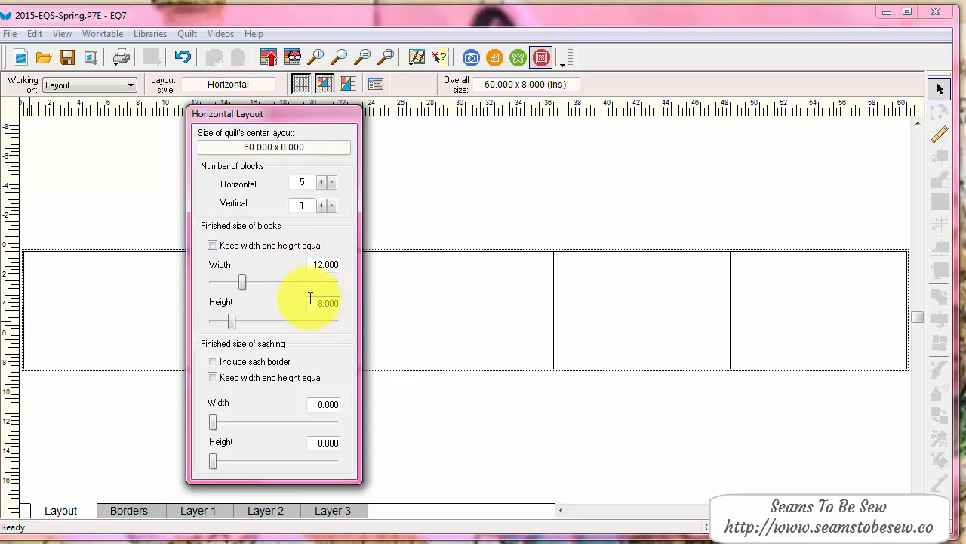
{"action": "left_click_drag", "start_coordinate": [287, 116], "coordinate": [0, 100]}
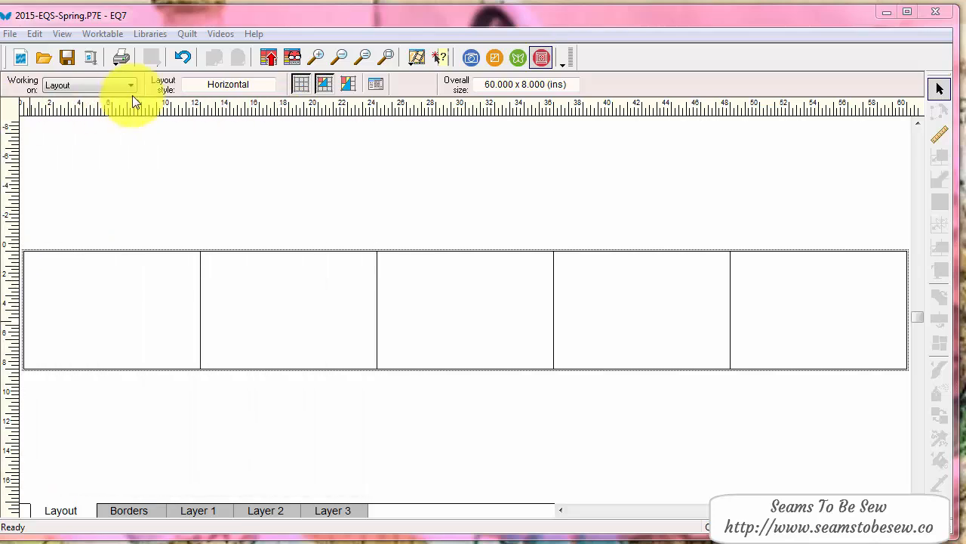
Show Layer 1 and check the drag and drop width and height in the worktable's block-setting options, leaving them unchanged
{"action": "left_click", "coordinate": [199, 510]}
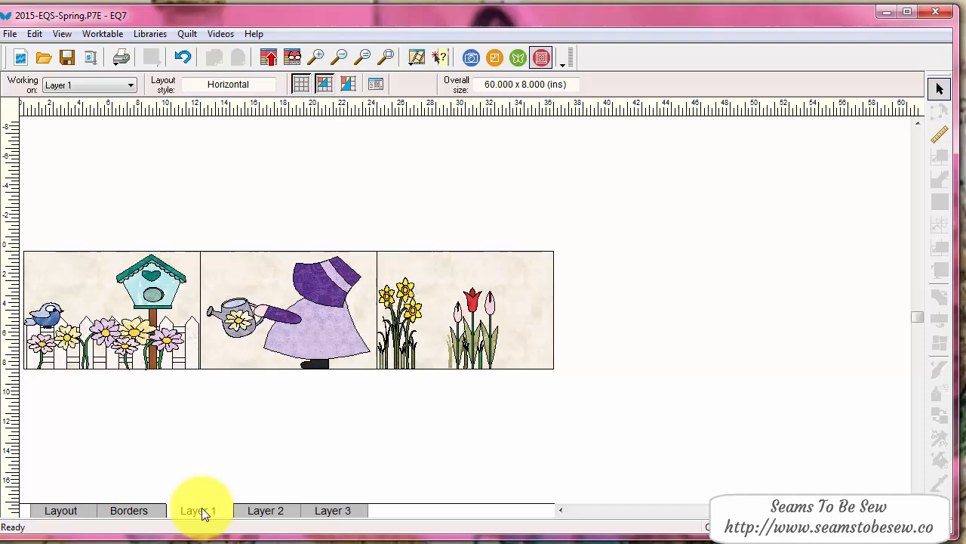
{"action": "left_click", "coordinate": [187, 34]}
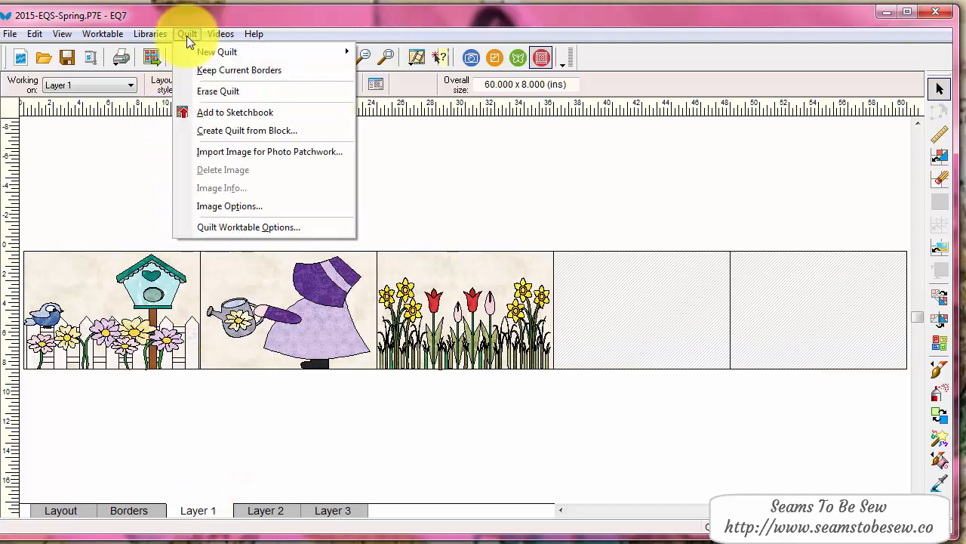
{"action": "left_click", "coordinate": [217, 226]}
{"action": "left_click", "coordinate": [357, 219]}
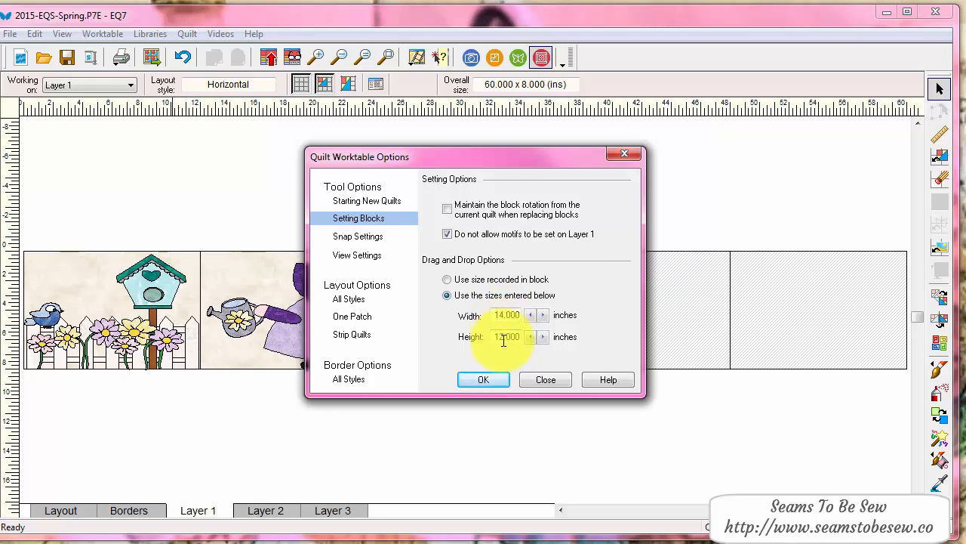
{"action": "left_click", "coordinate": [539, 383]}
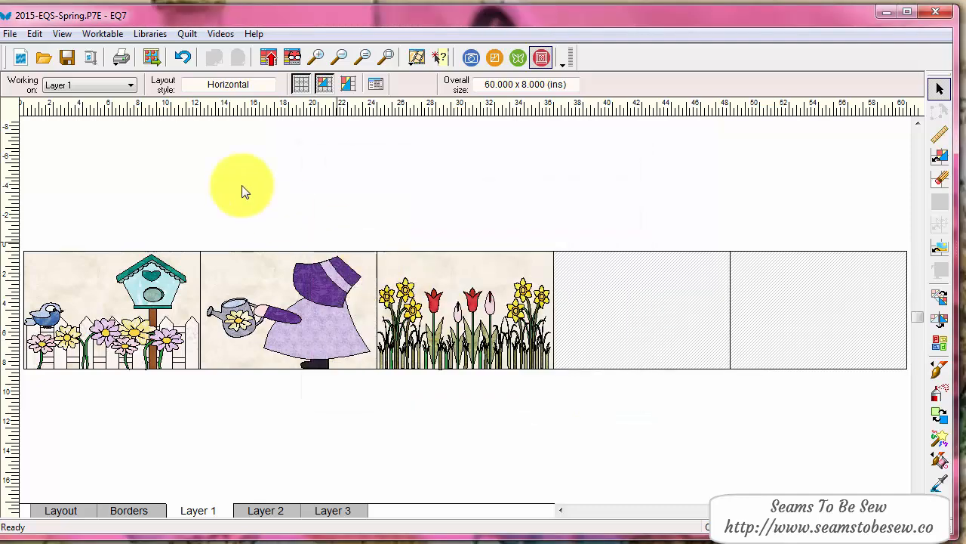
Check the finished block size in the template print settings for the birdhouse block on Layer 1 without printing
{"action": "left_click", "coordinate": [173, 275]}
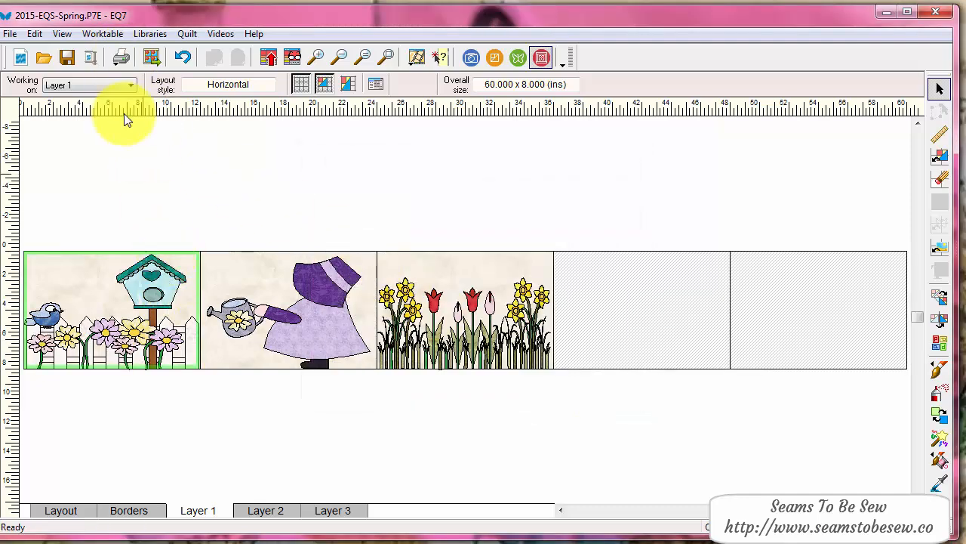
{"action": "left_click", "coordinate": [123, 59]}
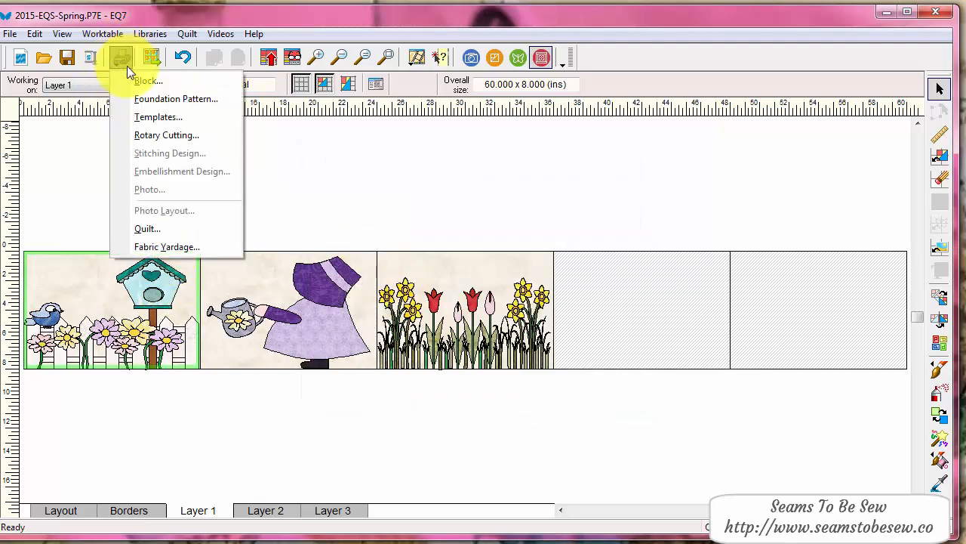
{"action": "left_click", "coordinate": [137, 115]}
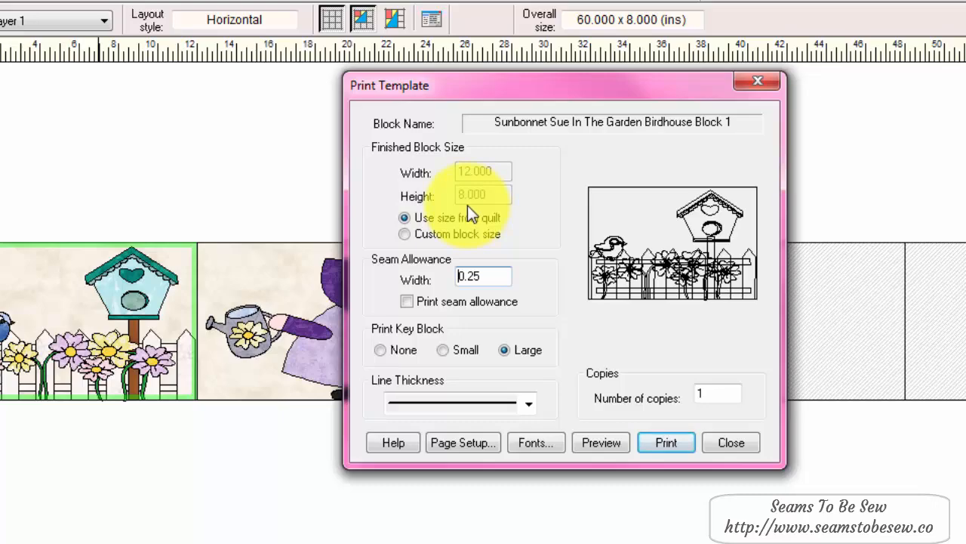
{"action": "left_click", "coordinate": [731, 441]}
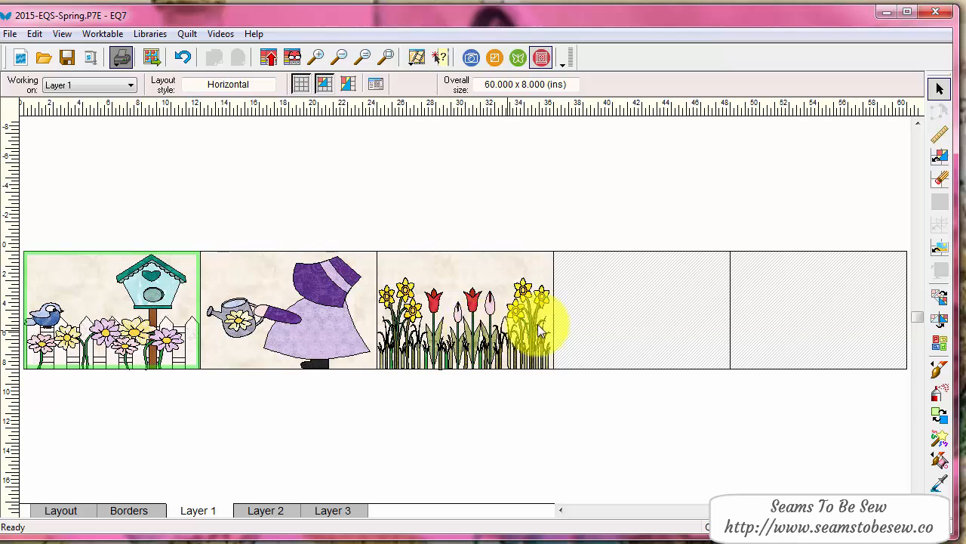
Erase the flower garden, Sunbonnet Sue and birdhouse blocks from Layer 1 and switch to Layer 2
{"action": "left_click", "coordinate": [940, 178]}
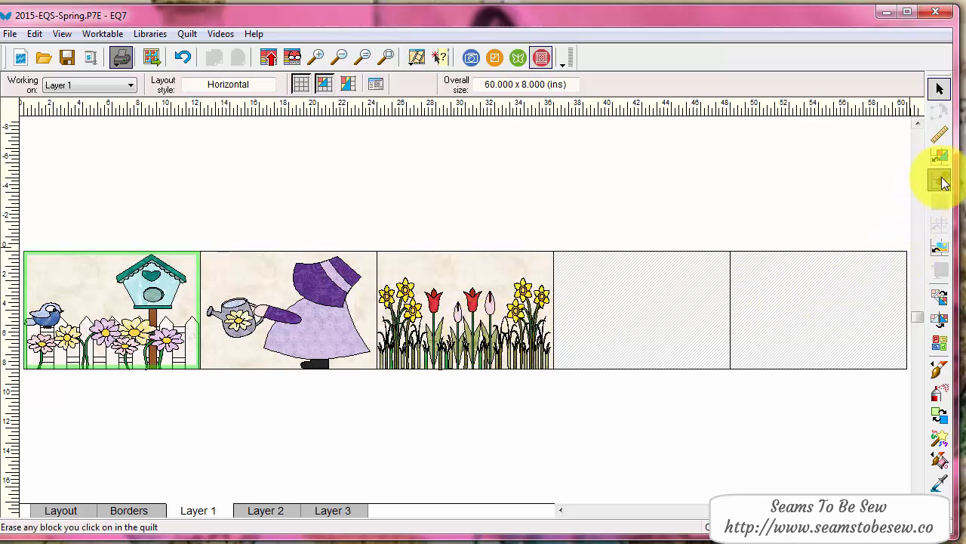
{"action": "left_click", "coordinate": [473, 290]}
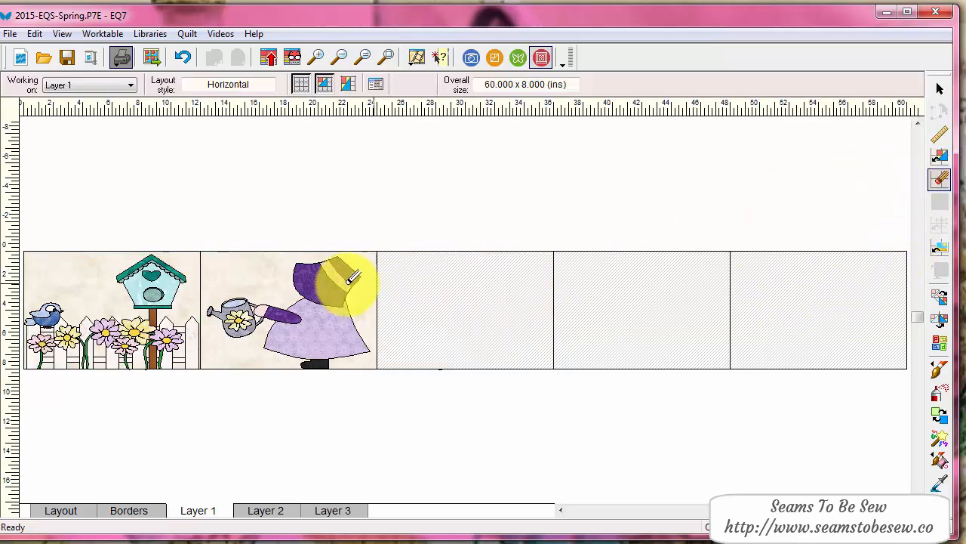
{"action": "left_click", "coordinate": [270, 283]}
{"action": "left_click", "coordinate": [164, 287]}
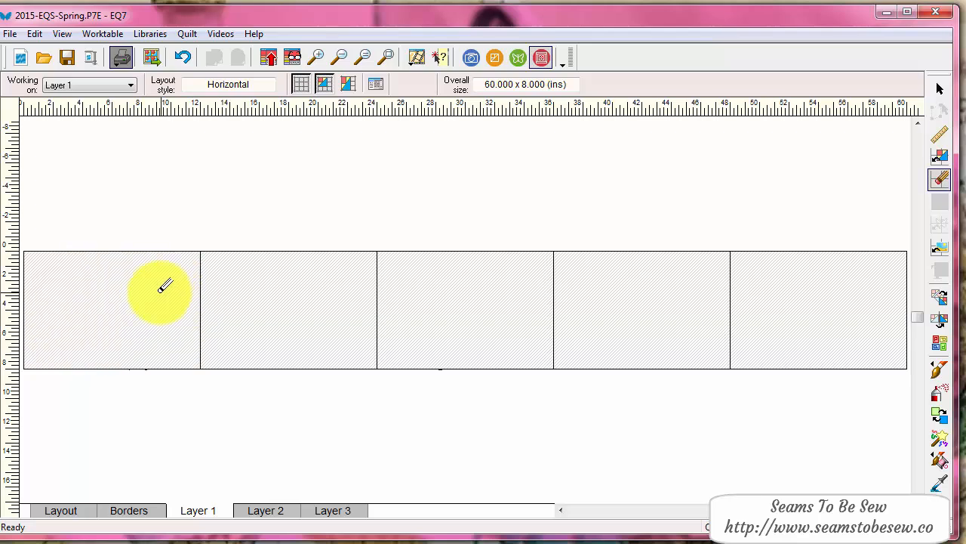
{"action": "left_click", "coordinate": [274, 513]}
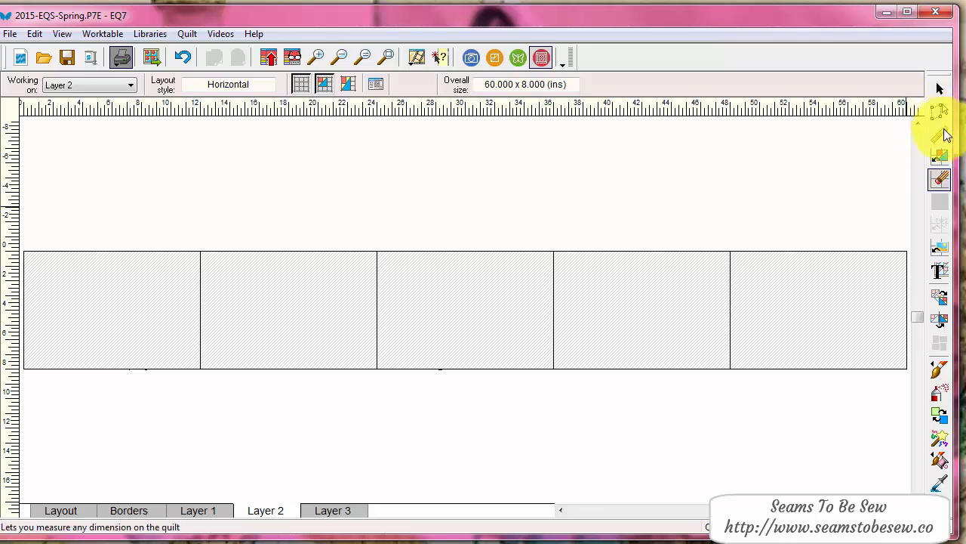
Place the birdhouse block in the first space of Layer 2 and enlarge it to about 10.73 by 6.73 inches
{"action": "left_click", "coordinate": [941, 157]}
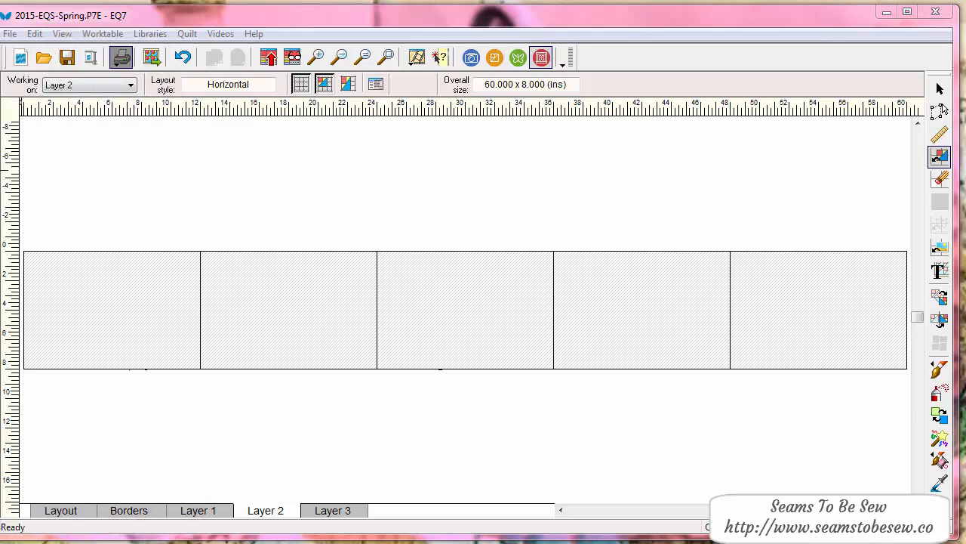
{"action": "left_click_drag", "start_coordinate": [67, 242], "coordinate": [29, 260]}
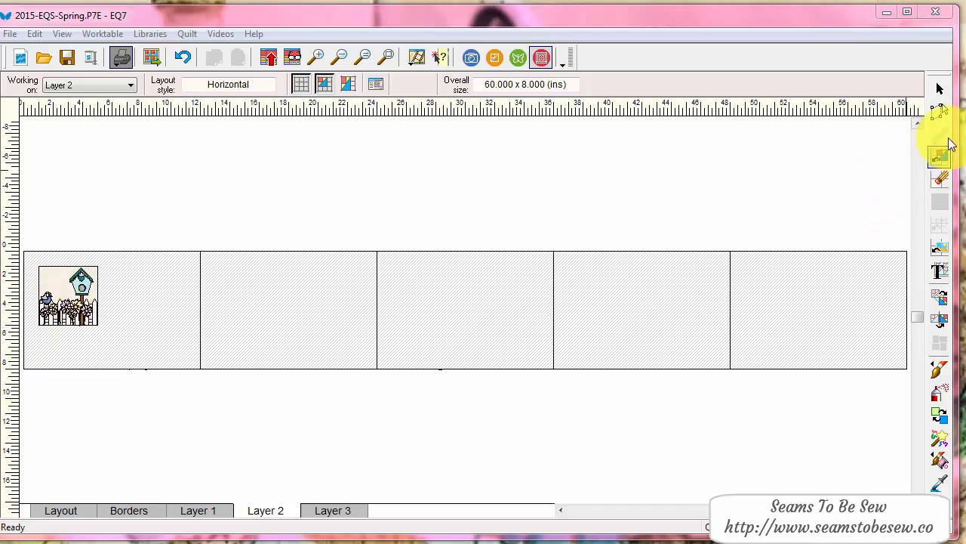
{"action": "left_click", "coordinate": [940, 109]}
{"action": "left_click", "coordinate": [77, 302]}
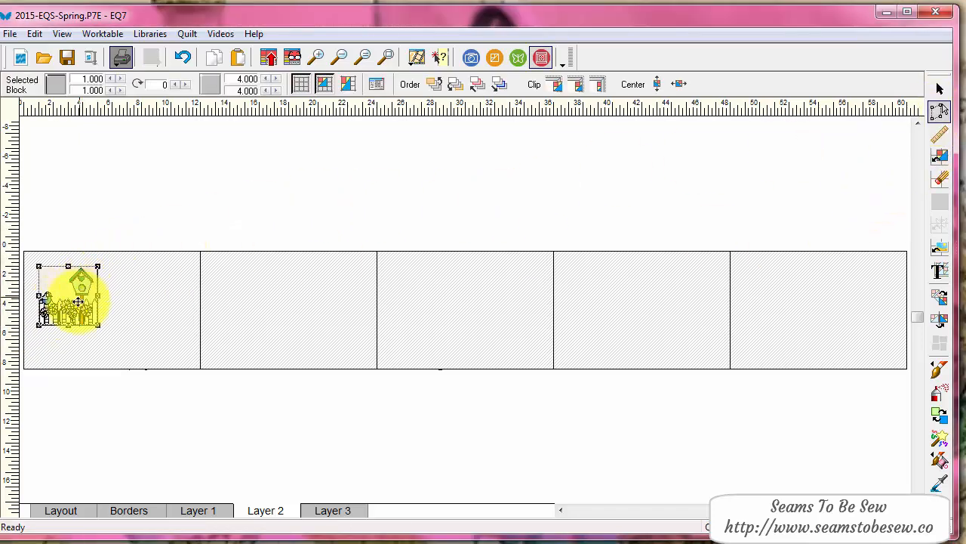
{"action": "left_click_drag", "start_coordinate": [98, 323], "coordinate": [196, 365]}
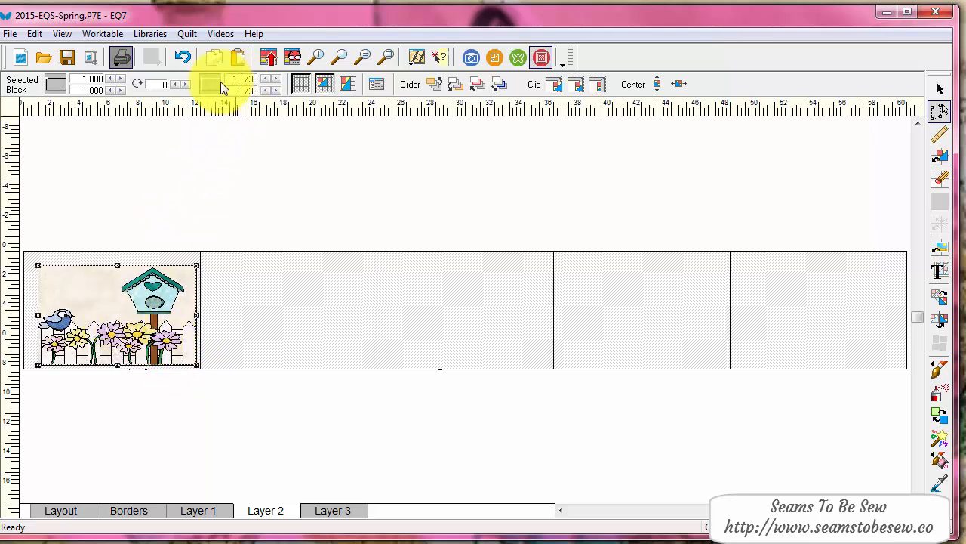
Set the birdhouse block's size to 12 by 8 inches and move it over the first space of the row
{"action": "left_click_drag", "start_coordinate": [229, 81], "coordinate": [279, 83]}
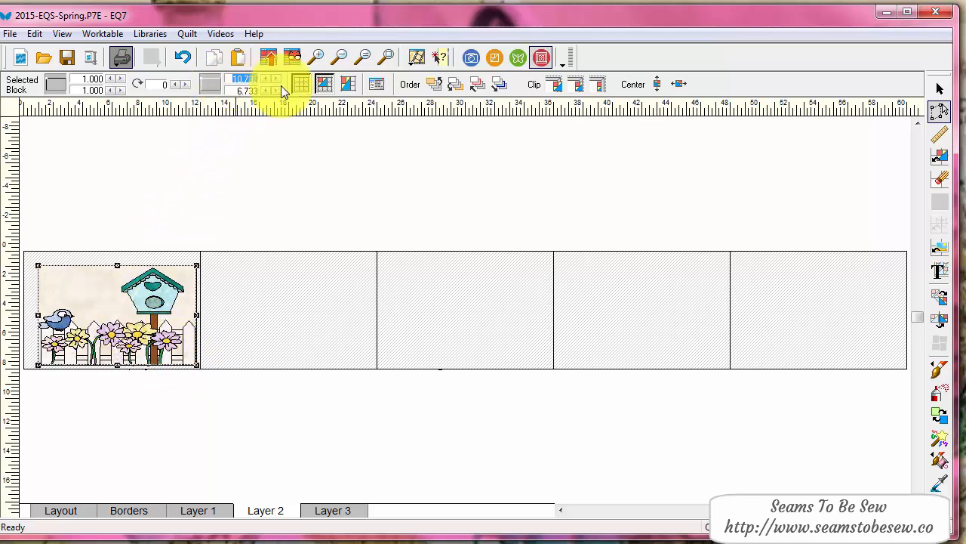
{"action": "type", "text": "12"}
{"action": "key", "text": "Tab"}
{"action": "type", "text": "8"}
{"action": "key", "text": "Return"}
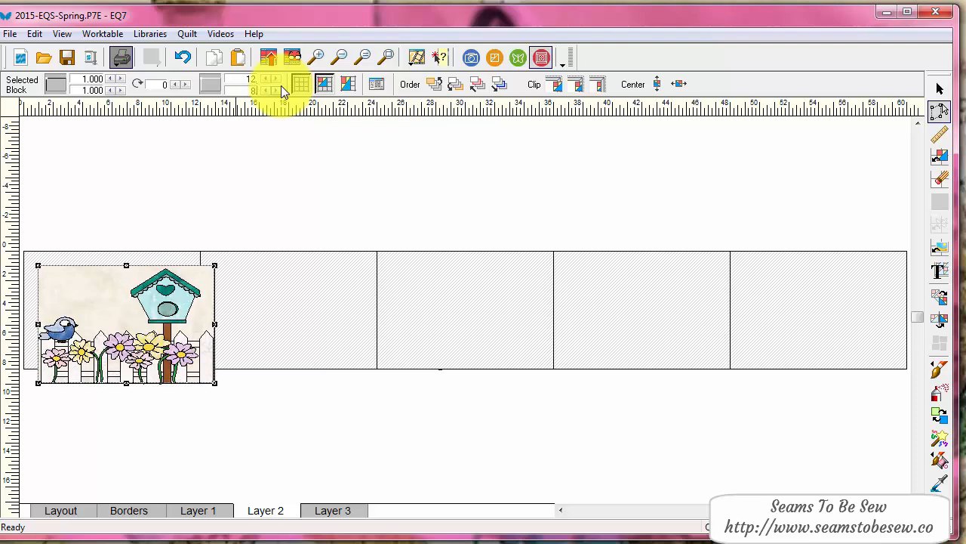
{"action": "left_click_drag", "start_coordinate": [155, 287], "coordinate": [136, 275]}
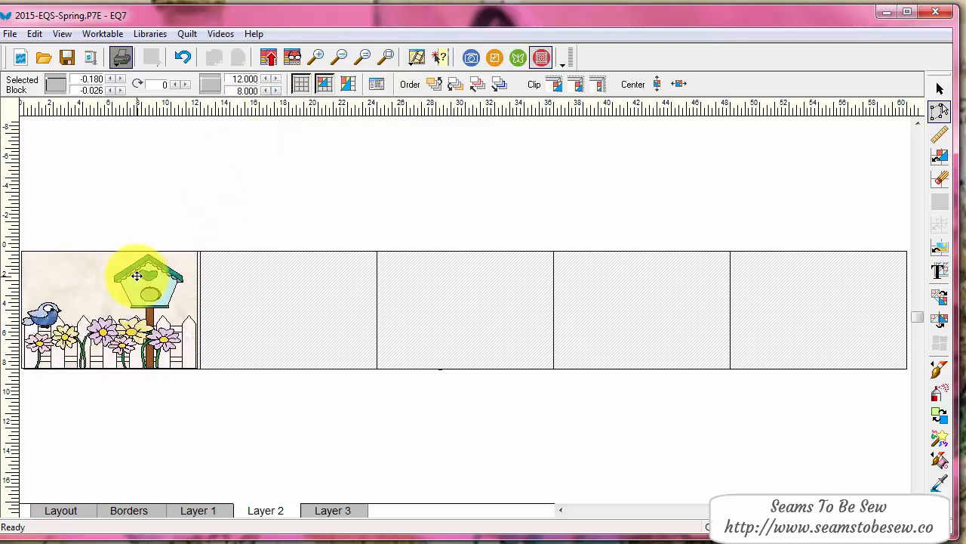
{"action": "left_click", "coordinate": [271, 296]}
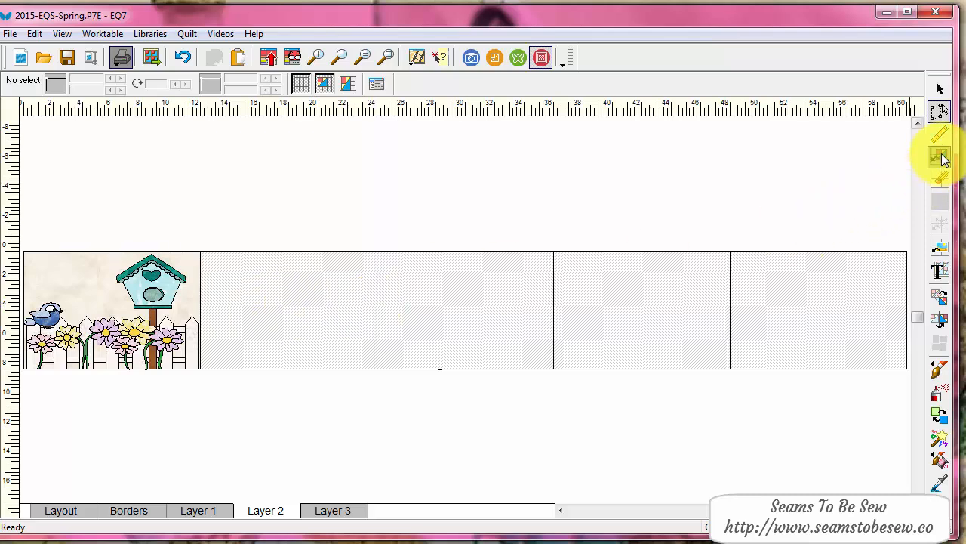
Erase the birdhouse block from Layer 2
{"action": "left_click", "coordinate": [940, 178]}
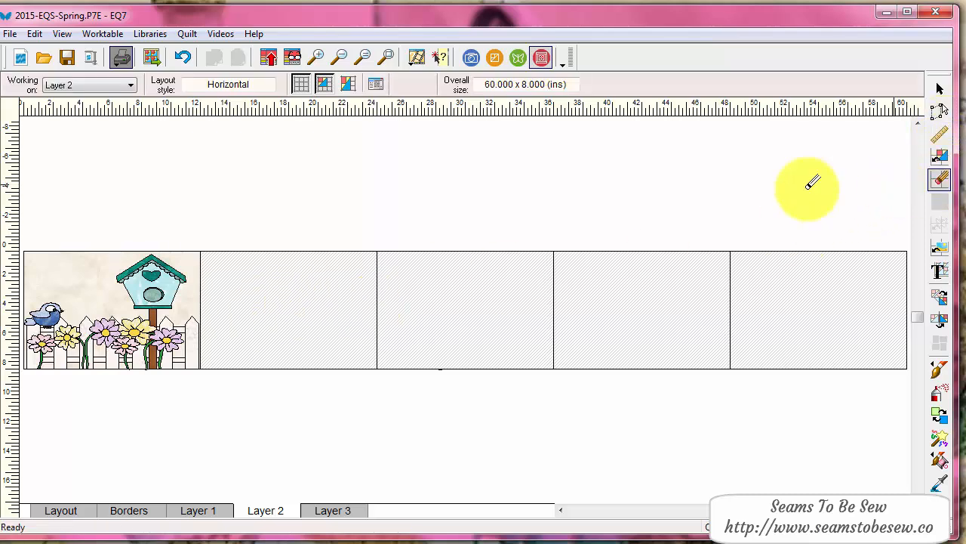
{"action": "left_click", "coordinate": [149, 291]}
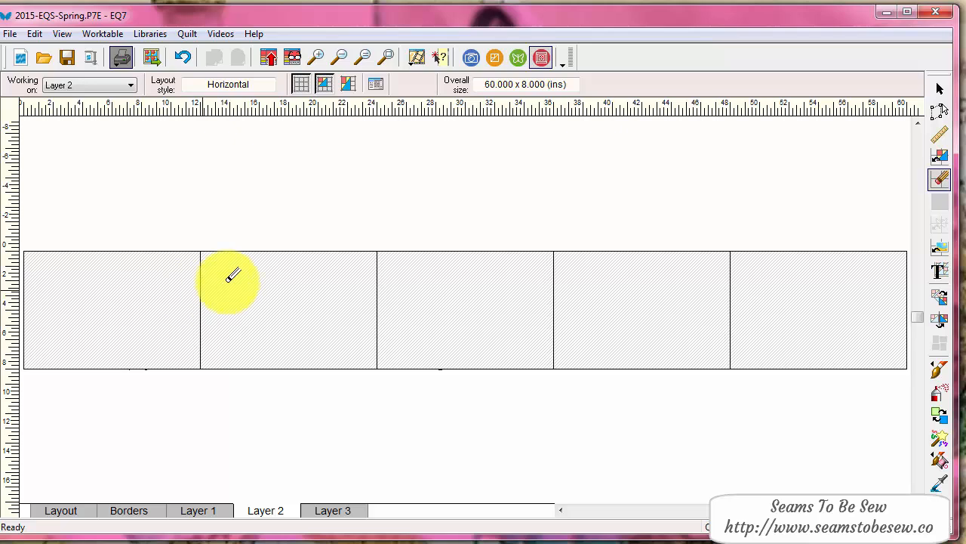
{"action": "left_click", "coordinate": [941, 111]}
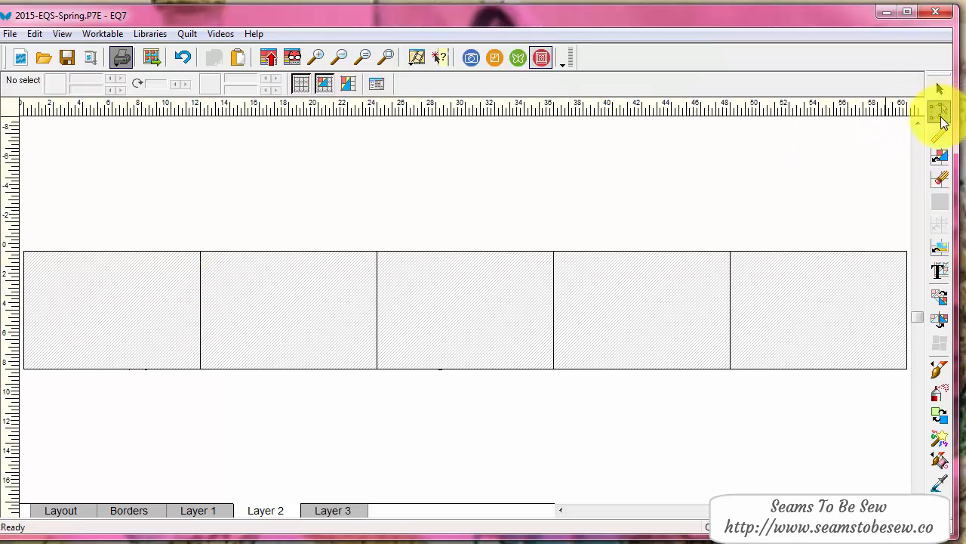
{"action": "left_click", "coordinate": [940, 183]}
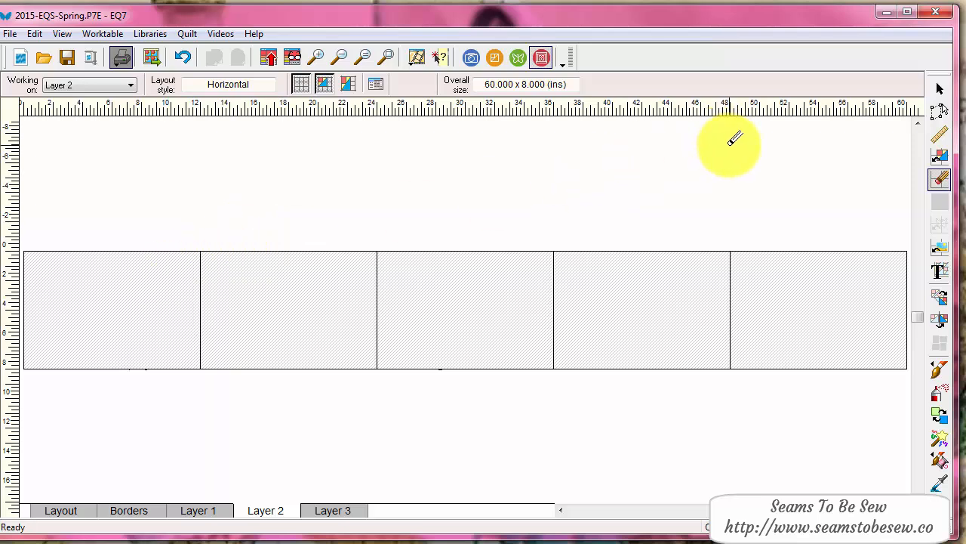
{"action": "key", "text": "space"}
{"action": "key", "text": "space"}
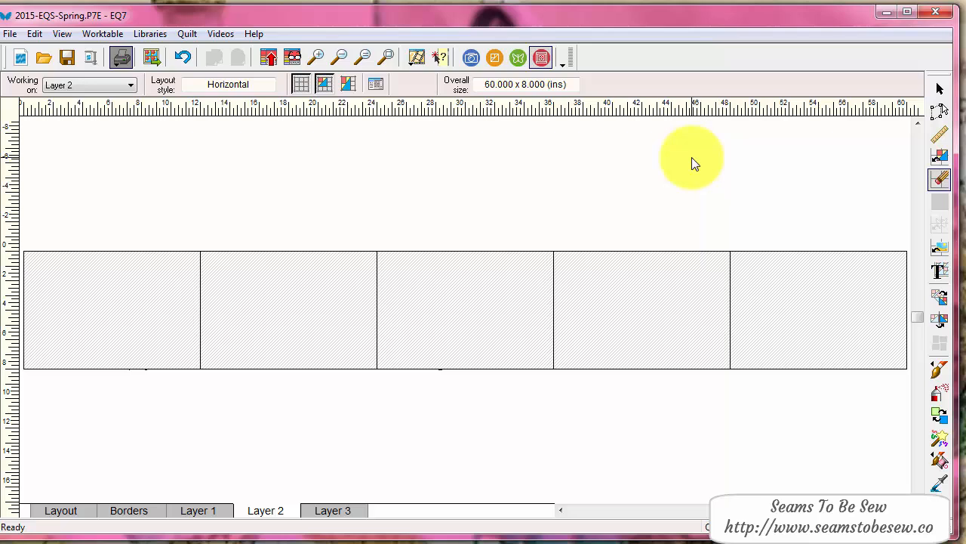
Place the birdhouse, Sunbonnet Sue and flower garden motifs on Layer 2 in the fifth, fourth and third spaces respectively
{"action": "left_click", "coordinate": [949, 159]}
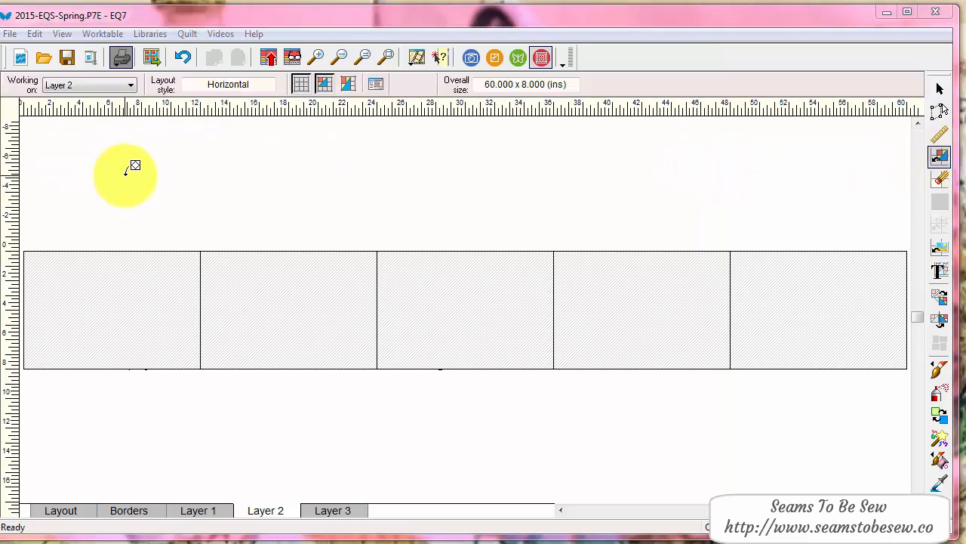
{"action": "left_click", "coordinate": [291, 56]}
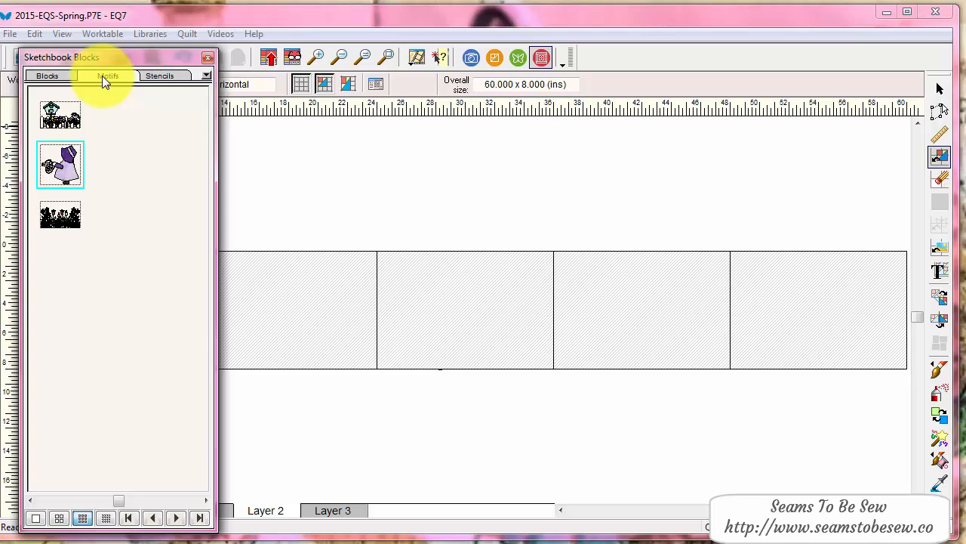
{"action": "left_click_drag", "start_coordinate": [54, 108], "coordinate": [746, 259]}
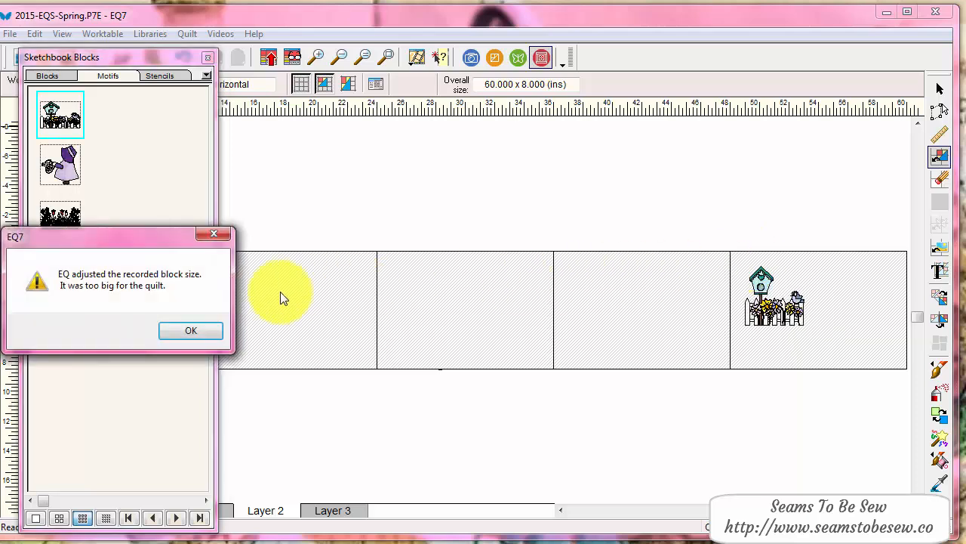
{"action": "left_click", "coordinate": [193, 331]}
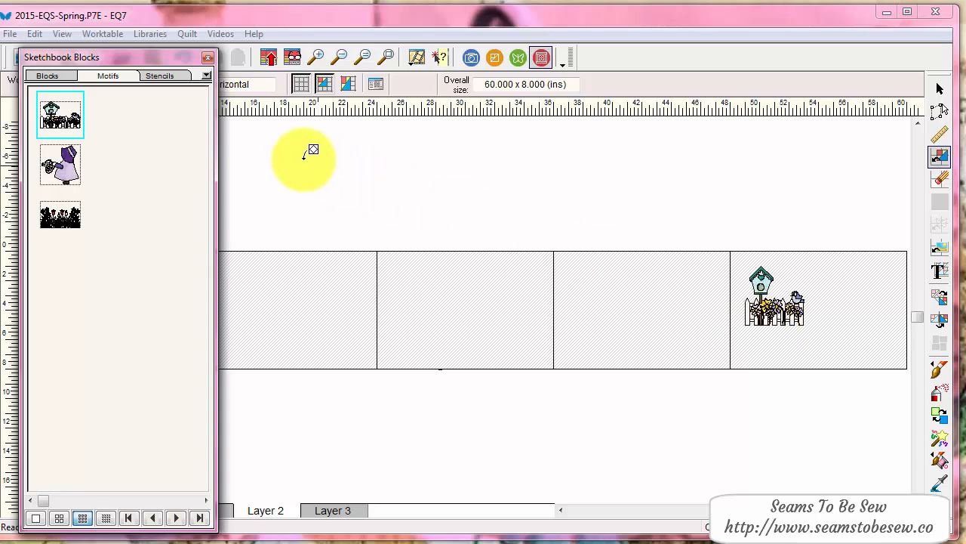
{"action": "mouse_move", "coordinate": [62, 162]}
{"action": "left_mouse_down"}
{"action": "mouse_move", "coordinate": [624, 255]}
{"action": "mouse_move", "coordinate": [632, 284]}
{"action": "left_mouse_up"}
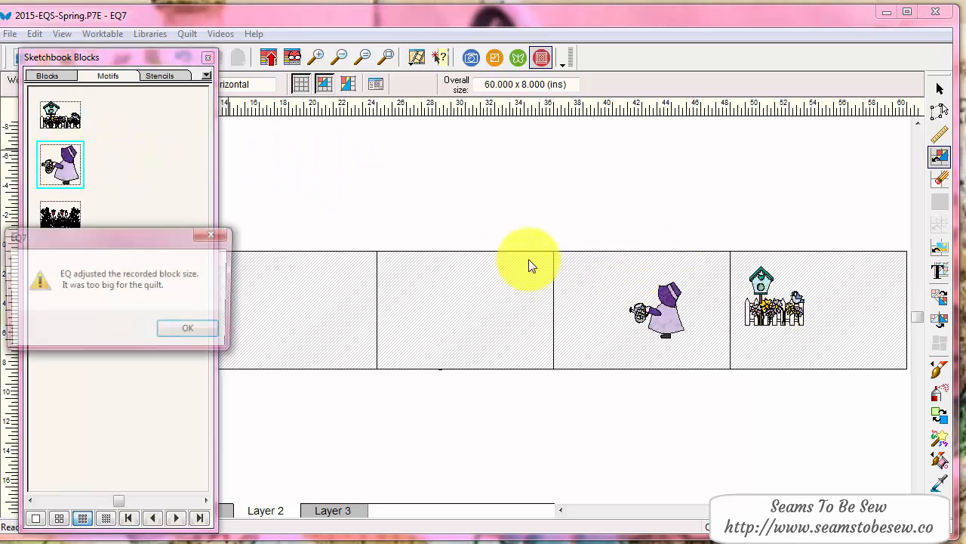
{"action": "left_click_drag", "start_coordinate": [97, 219], "coordinate": [430, 285]}
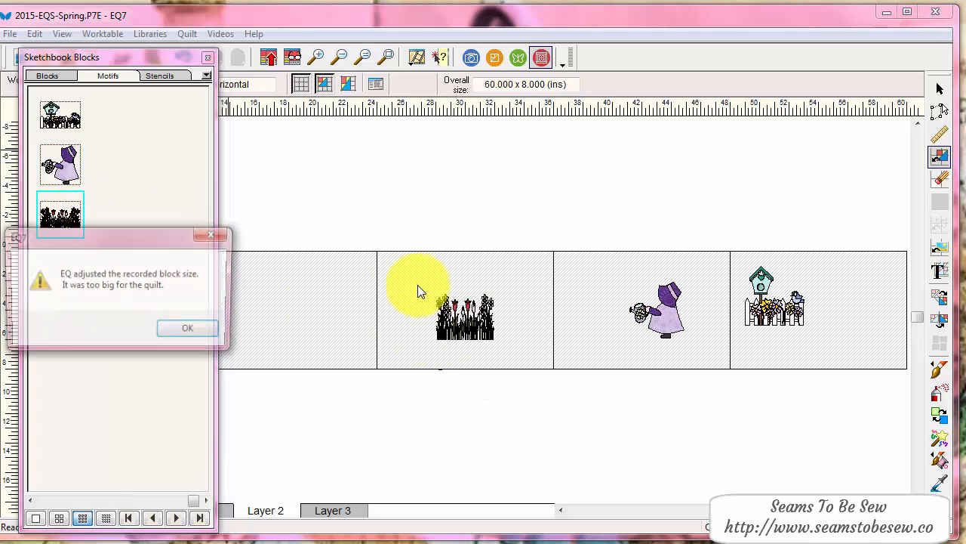
{"action": "left_click", "coordinate": [191, 330]}
{"action": "left_click", "coordinate": [204, 58]}
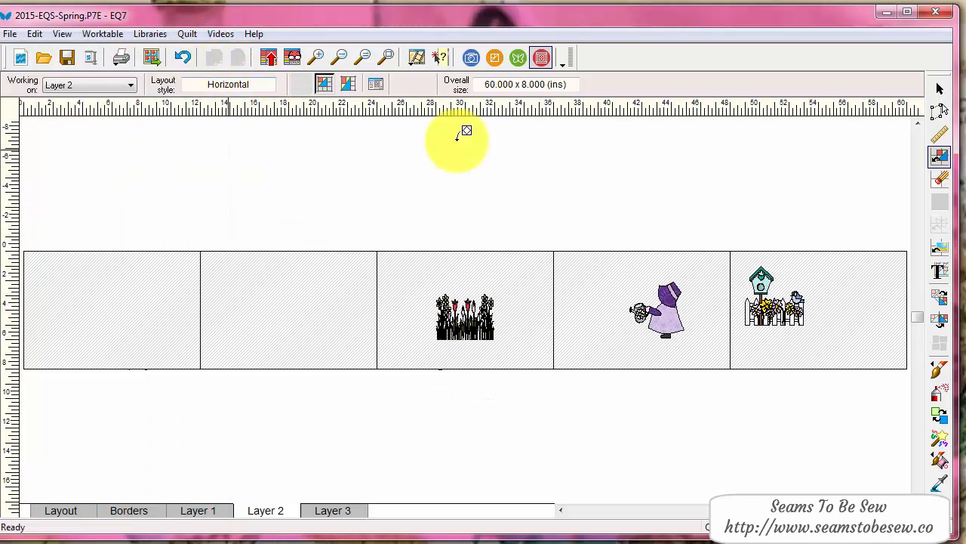
Resize the birdhouse motif in the fifth space to 12 by 8 inches and align it with the row's end at 48, 0
{"action": "left_click", "coordinate": [940, 111]}
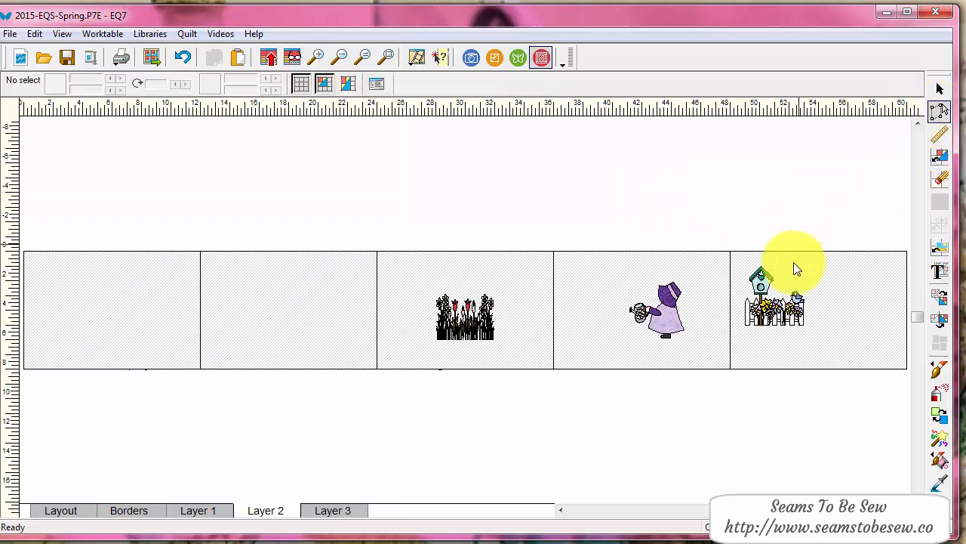
{"action": "left_click", "coordinate": [766, 291]}
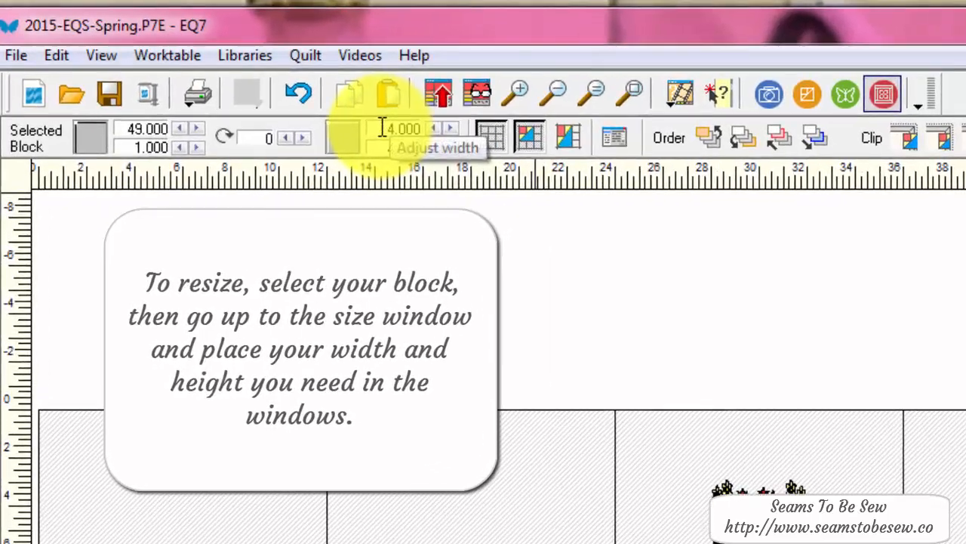
{"action": "double_click", "coordinate": [332, 109]}
{"action": "type", "text": "12.5"}
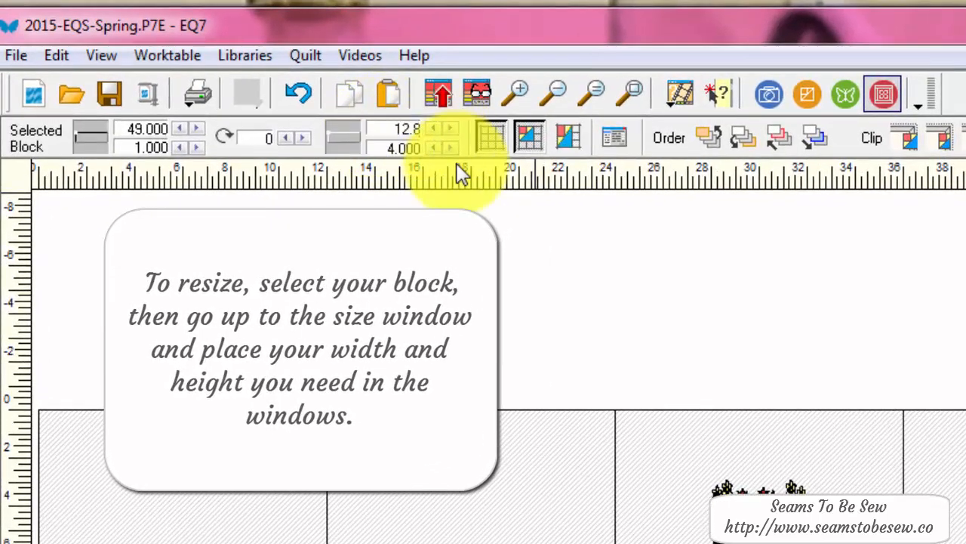
{"action": "key", "text": "BackSpace"}
{"action": "key", "text": "BackSpace"}
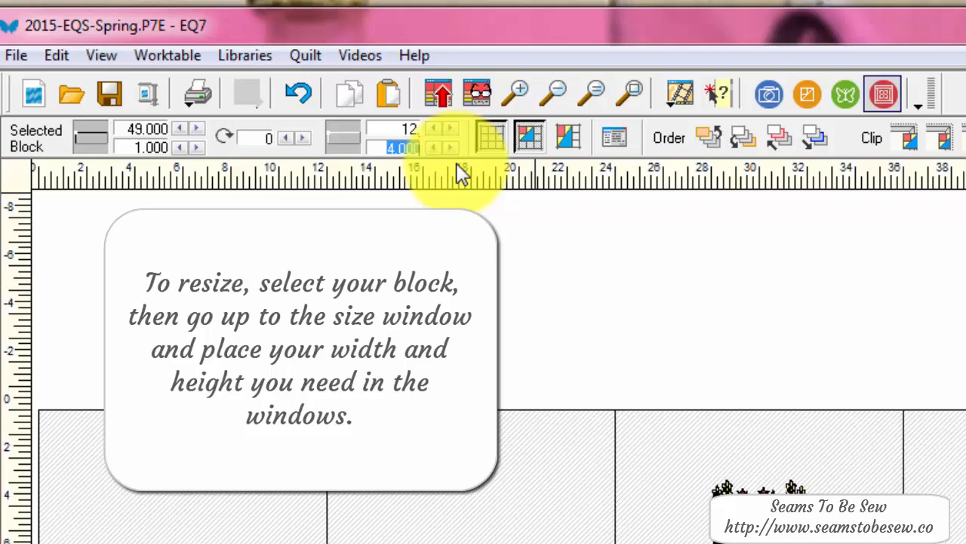
{"action": "type", "text": "8."}
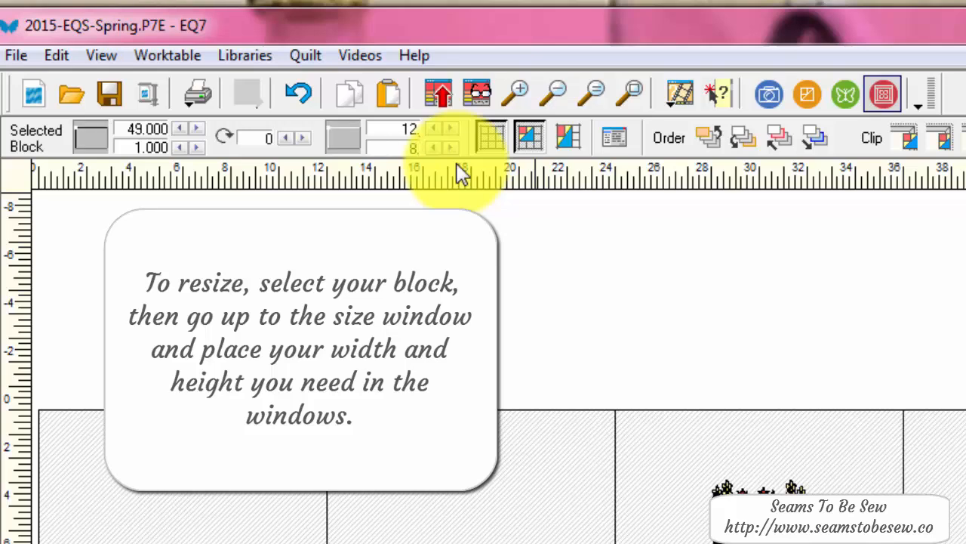
{"action": "key", "text": "BackSpace"}
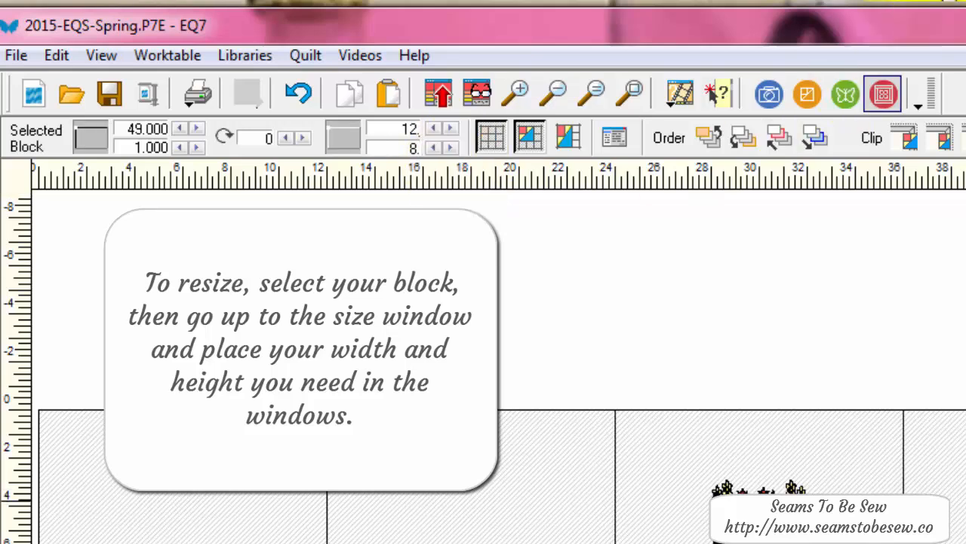
{"action": "key", "text": "Return"}
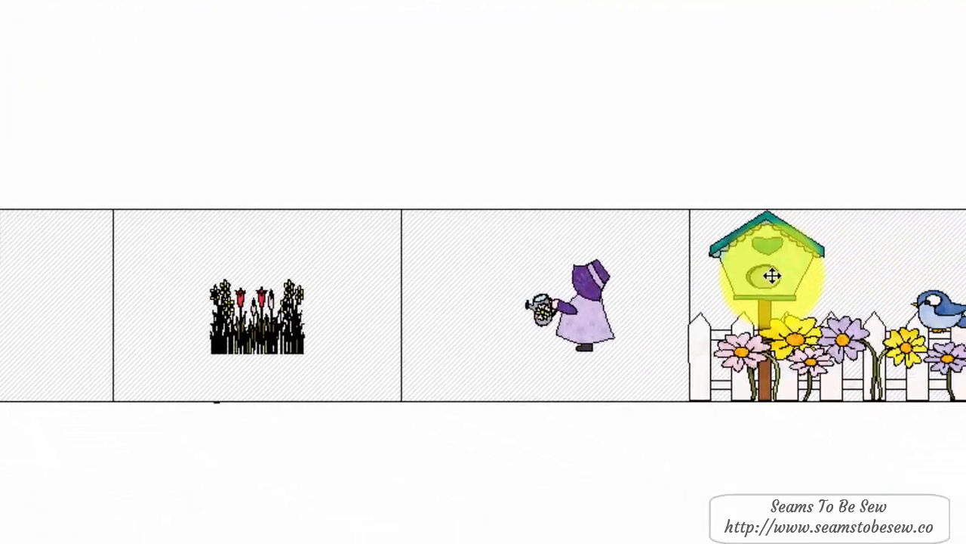
{"action": "left_click", "coordinate": [699, 245]}
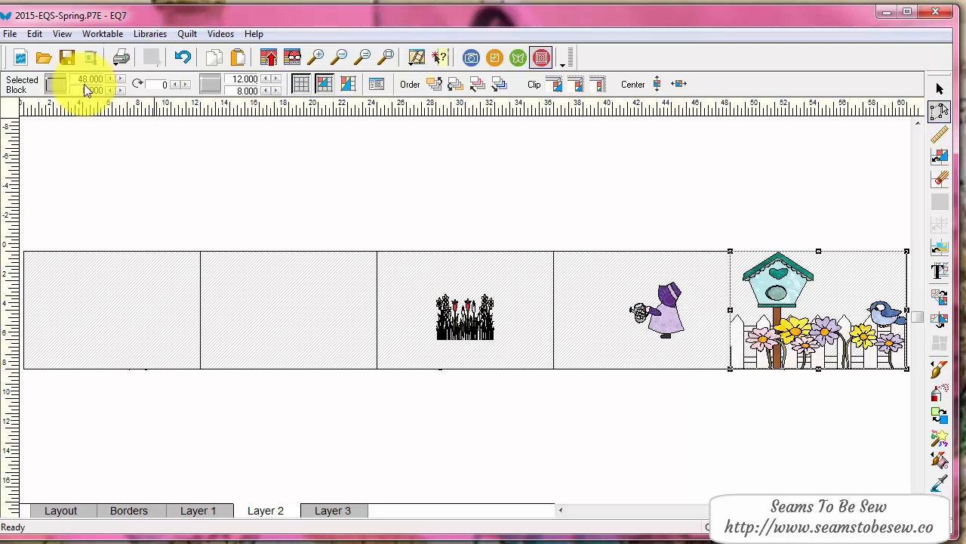
Resize the Sunbonnet Sue motif to 8 by 8 inches and position it against the birdhouse at 40, 0
{"action": "left_click", "coordinate": [672, 313]}
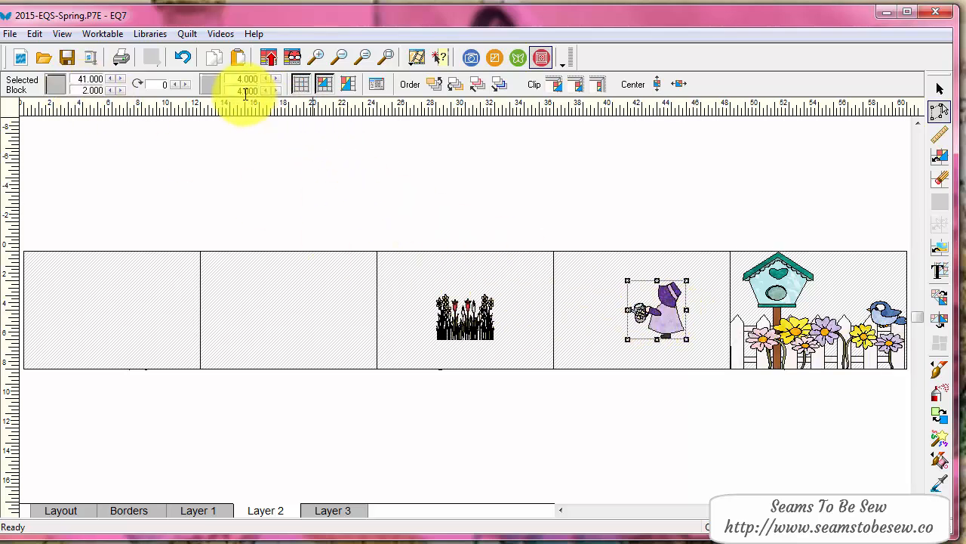
{"action": "left_click_drag", "start_coordinate": [244, 77], "coordinate": [227, 90]}
{"action": "type", "text": "8"}
{"action": "key", "text": "Return"}
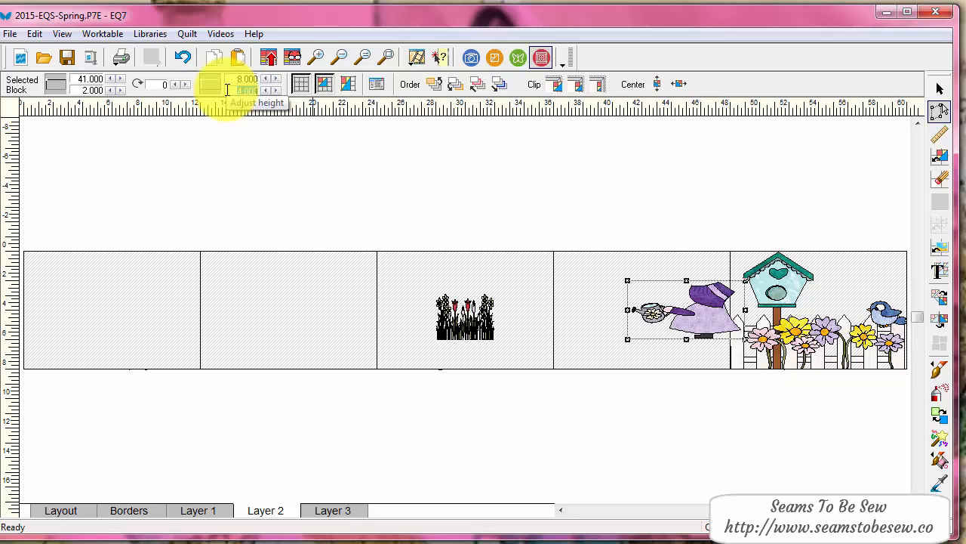
{"action": "type", "text": "8"}
{"action": "key", "text": "Return"}
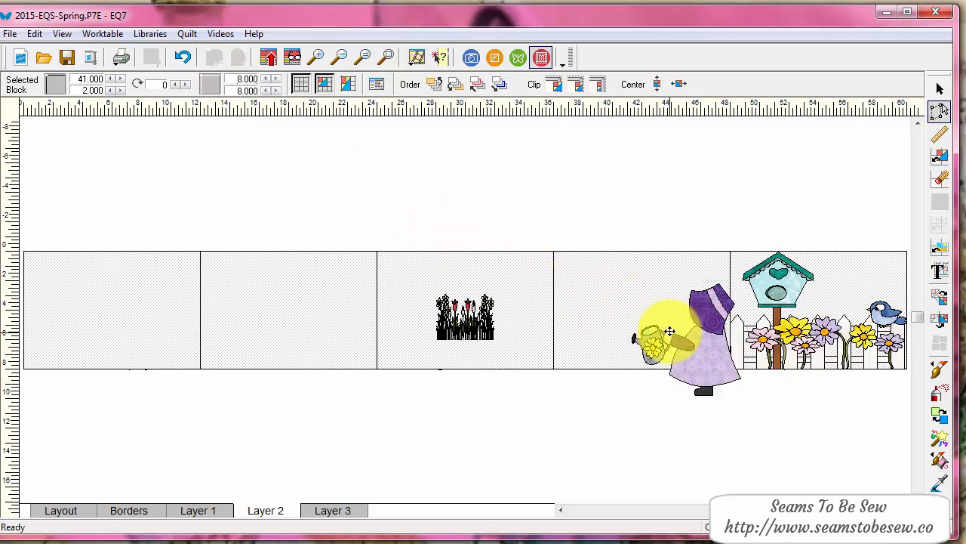
{"action": "left_click_drag", "start_coordinate": [654, 332], "coordinate": [660, 308]}
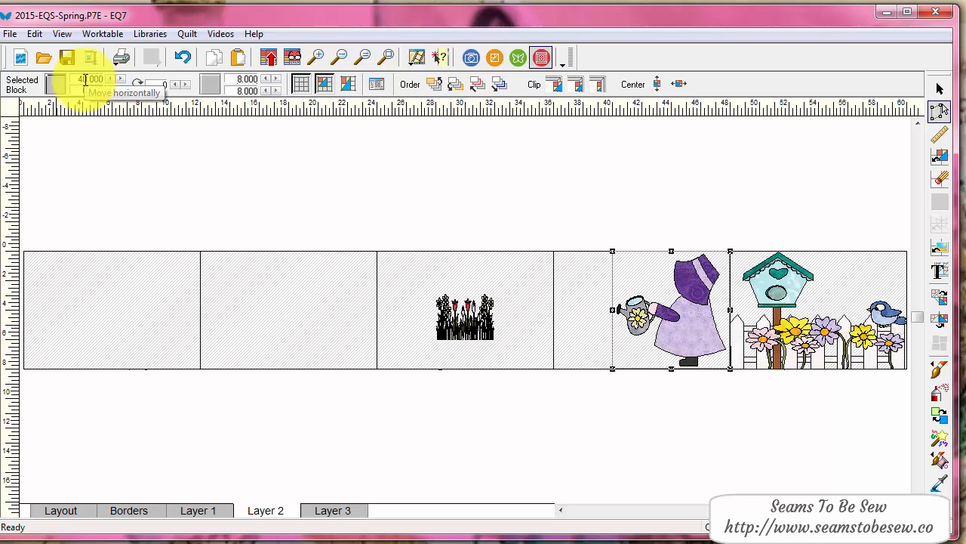
{"action": "left_click", "coordinate": [844, 316]}
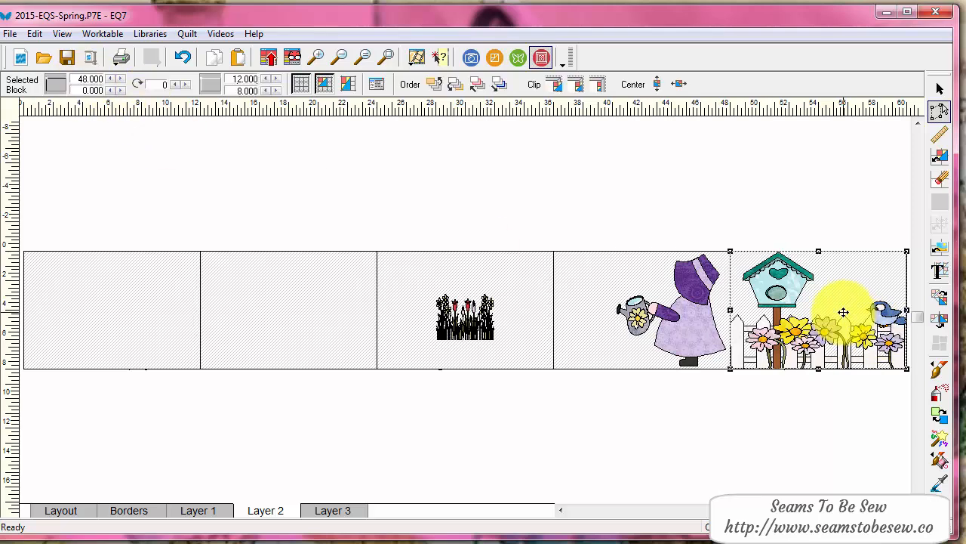
{"action": "left_click", "coordinate": [689, 319]}
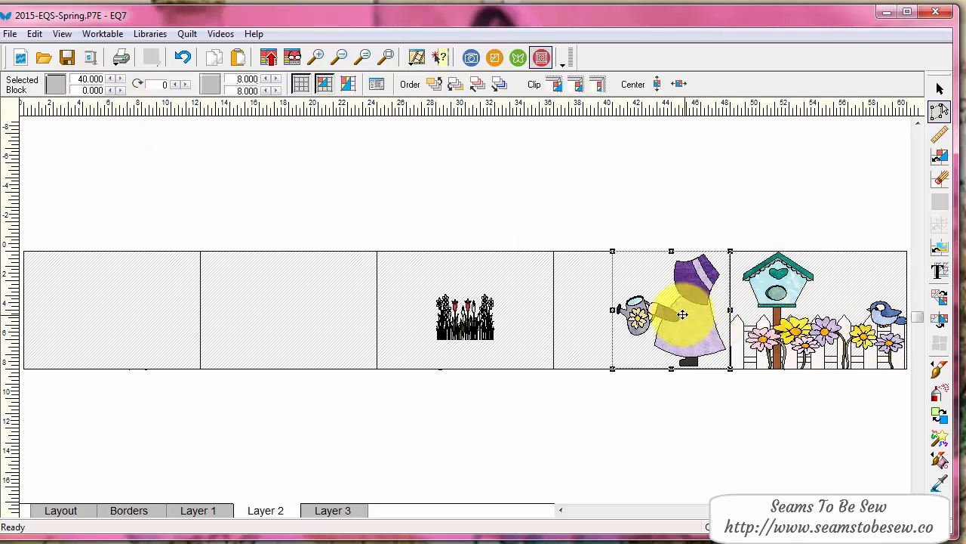
Resize the flower garden motif to 20 by 8 inches and move it beside Sunbonnet Sue at 20, 0
{"action": "left_click", "coordinate": [479, 324]}
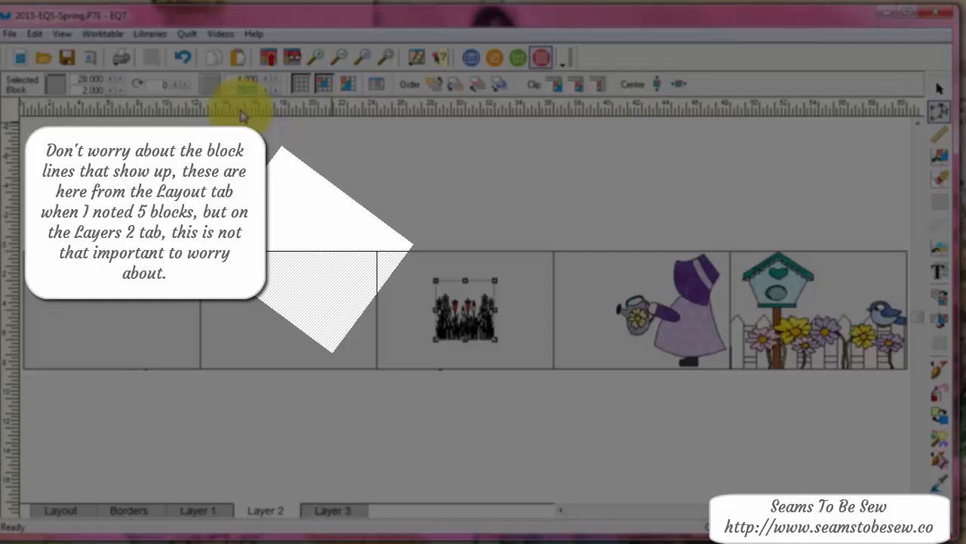
{"action": "type", "text": "8"}
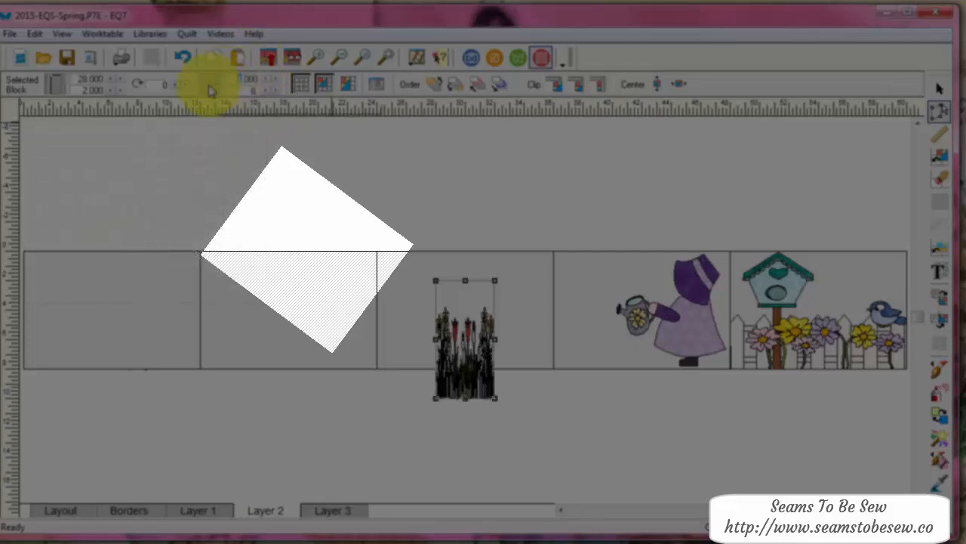
{"action": "left_click", "coordinate": [210, 90]}
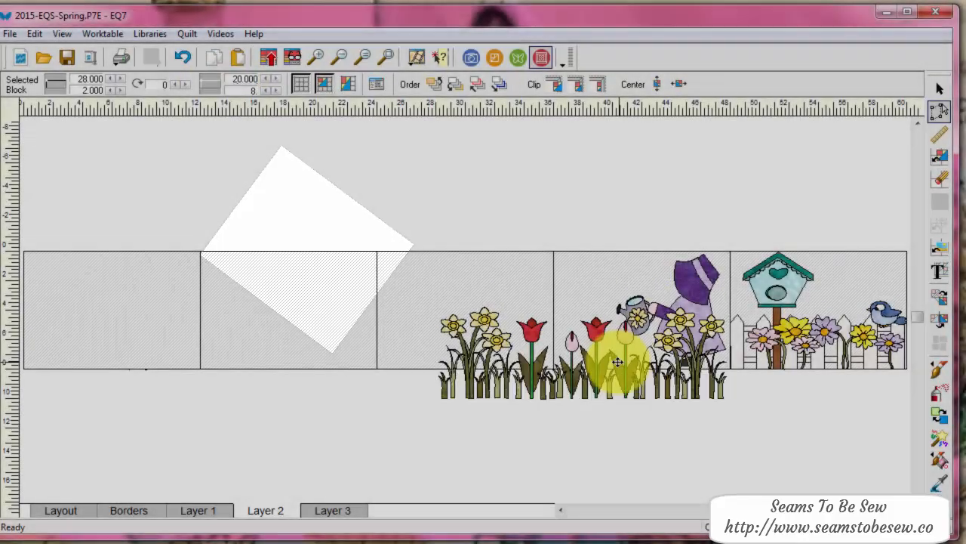
{"action": "left_click_drag", "start_coordinate": [615, 361], "coordinate": [501, 331]}
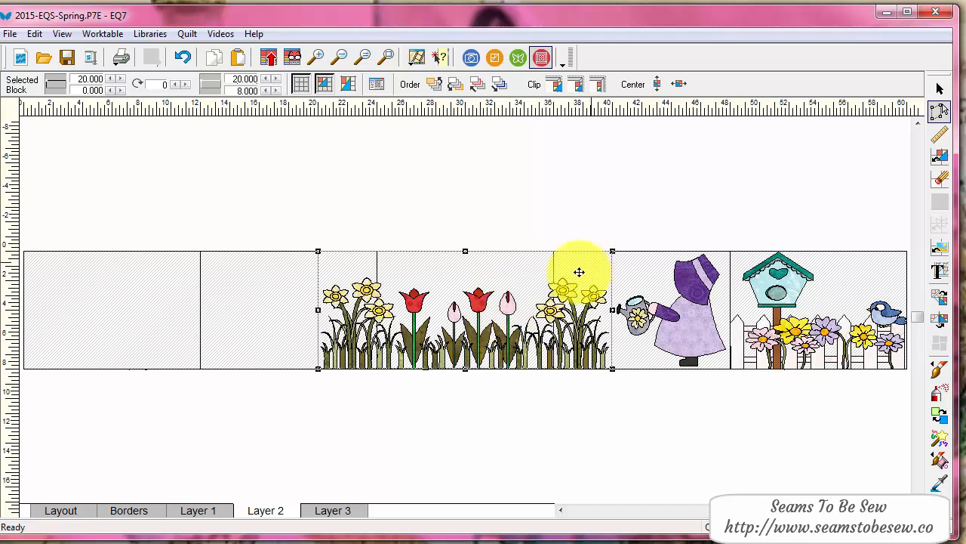
Duplicate the Sunbonnet Sue motif and move the copy to the other side of the flower garden, in the second space
{"action": "left_click", "coordinate": [677, 296]}
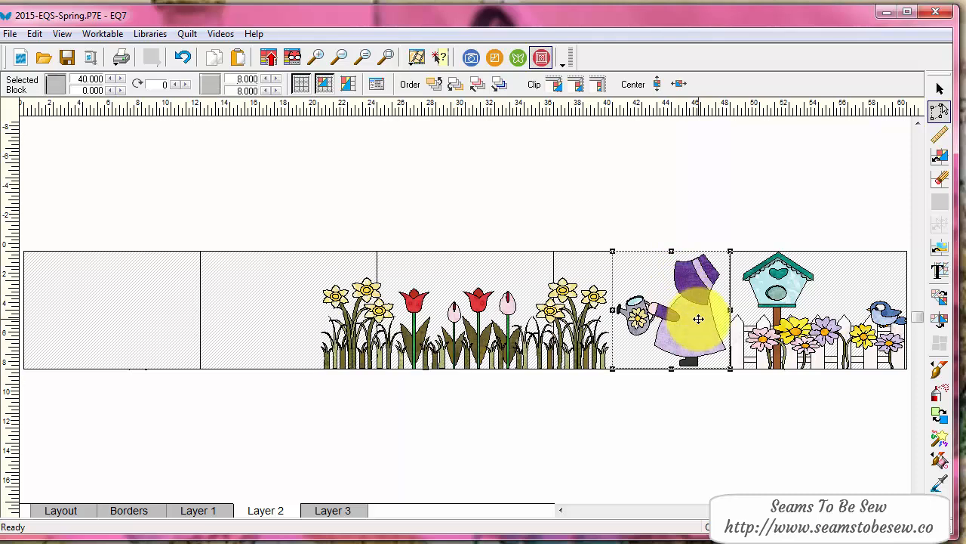
{"action": "key", "text": "ctrl+v"}
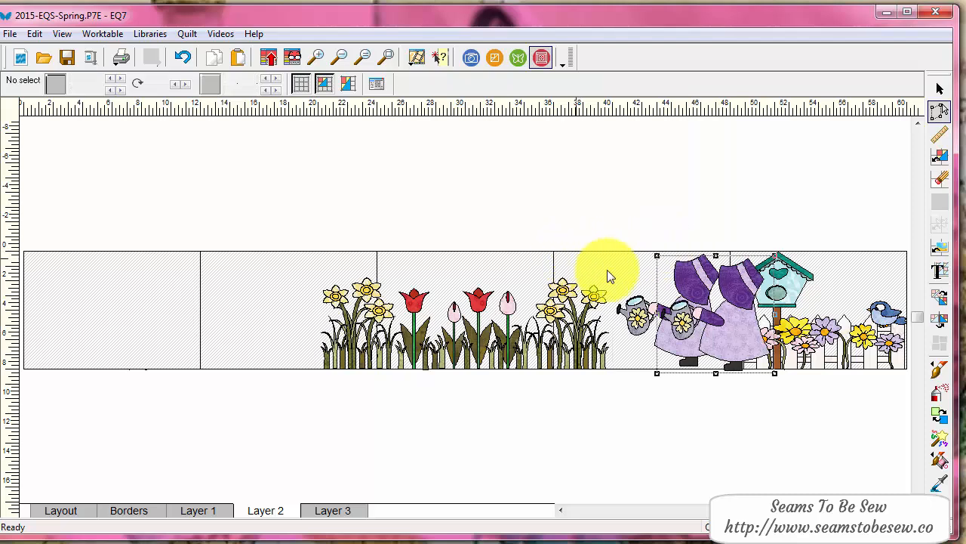
{"action": "left_click", "coordinate": [751, 327]}
{"action": "left_click_drag", "start_coordinate": [752, 326], "coordinate": [295, 325]}
Duplicate the birdhouse motif and move the copy over the first space, at about 2, 1
{"action": "left_click", "coordinate": [810, 333]}
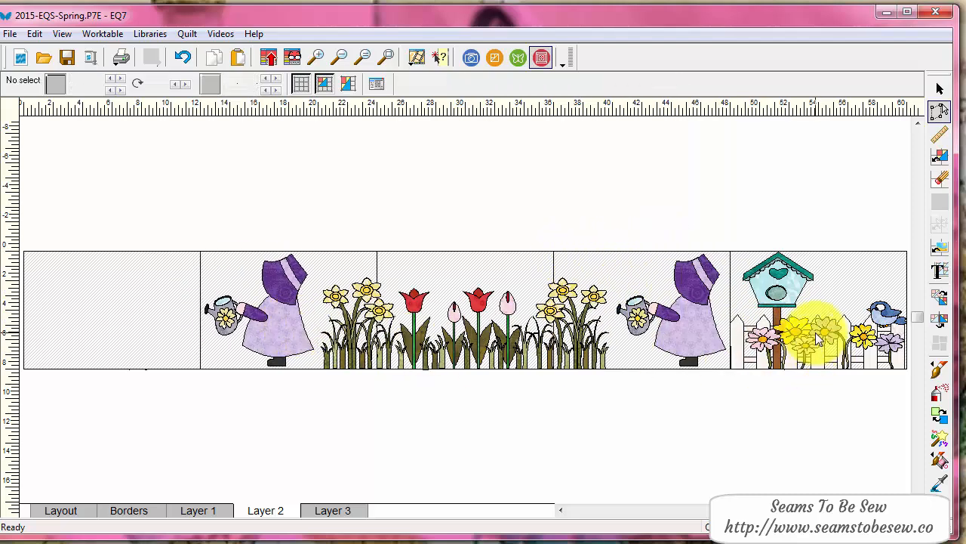
{"action": "key", "text": "ctrl+v"}
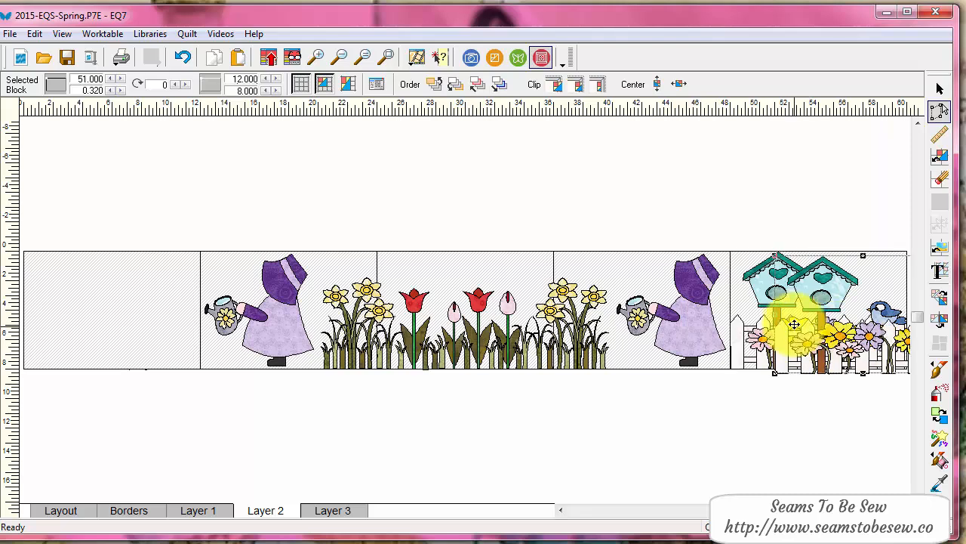
{"action": "left_click_drag", "start_coordinate": [800, 315], "coordinate": [86, 321]}
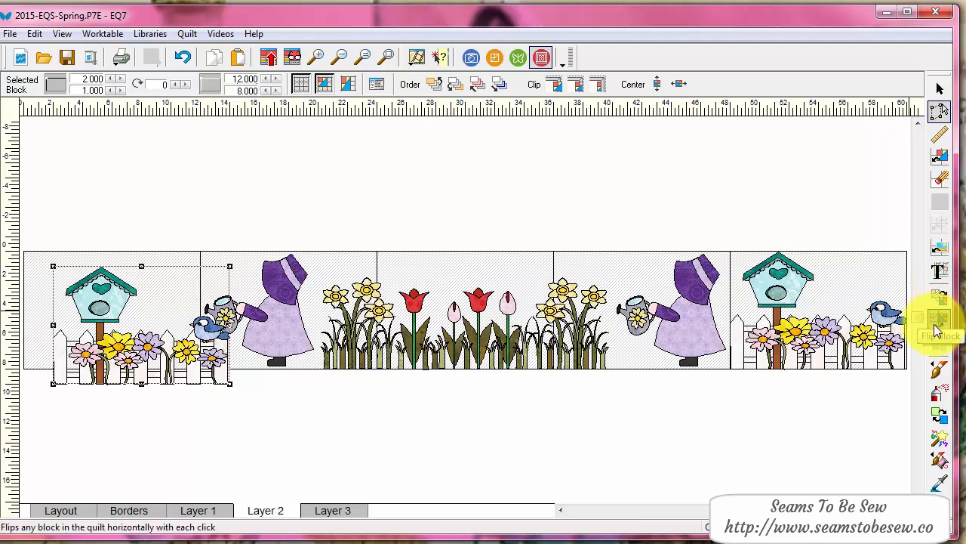
Flip the birdhouse and Sunbonnet Sue copies horizontally and align the birdhouse copy with the row's start at 0, 0
{"action": "left_click", "coordinate": [939, 320]}
{"action": "left_click", "coordinate": [129, 339]}
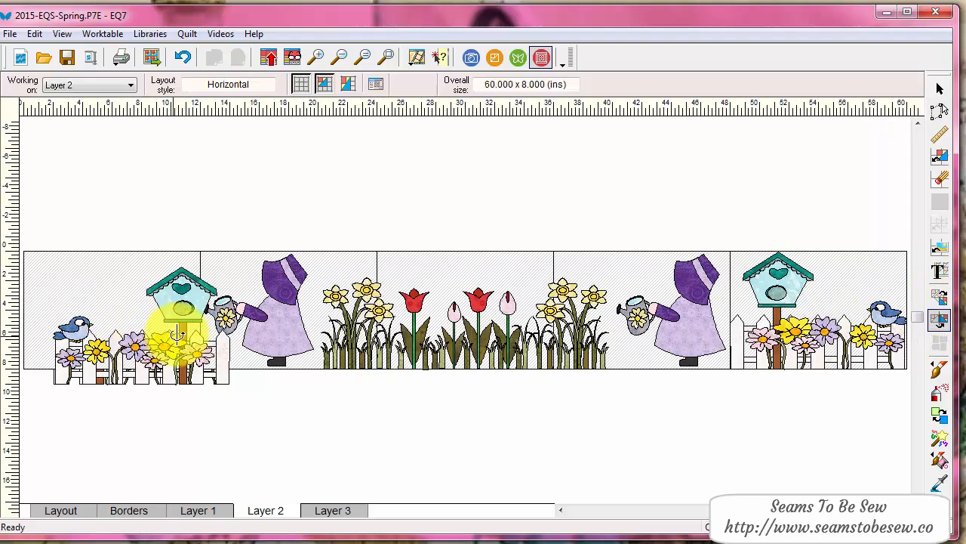
{"action": "left_click", "coordinate": [306, 298]}
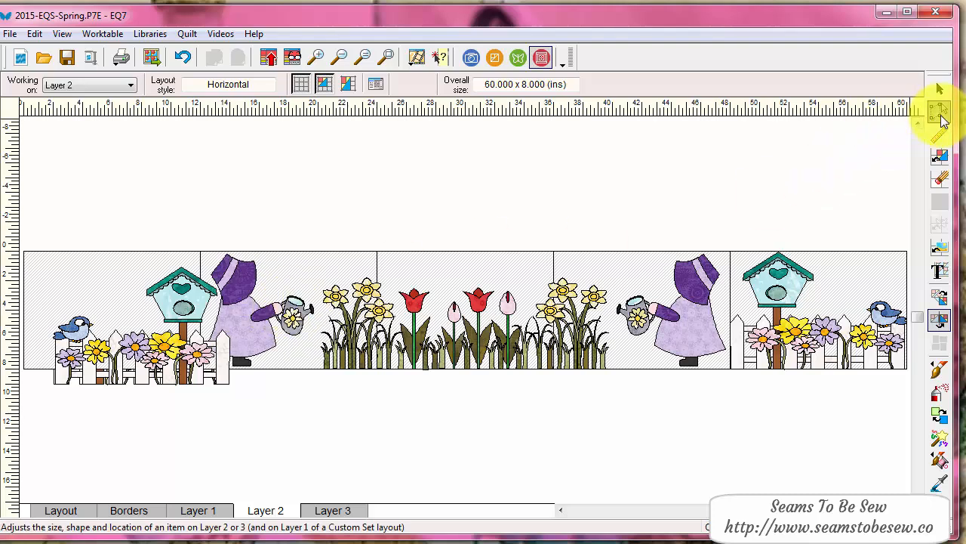
{"action": "left_click", "coordinate": [939, 111]}
{"action": "left_click_drag", "start_coordinate": [164, 343], "coordinate": [129, 334]}
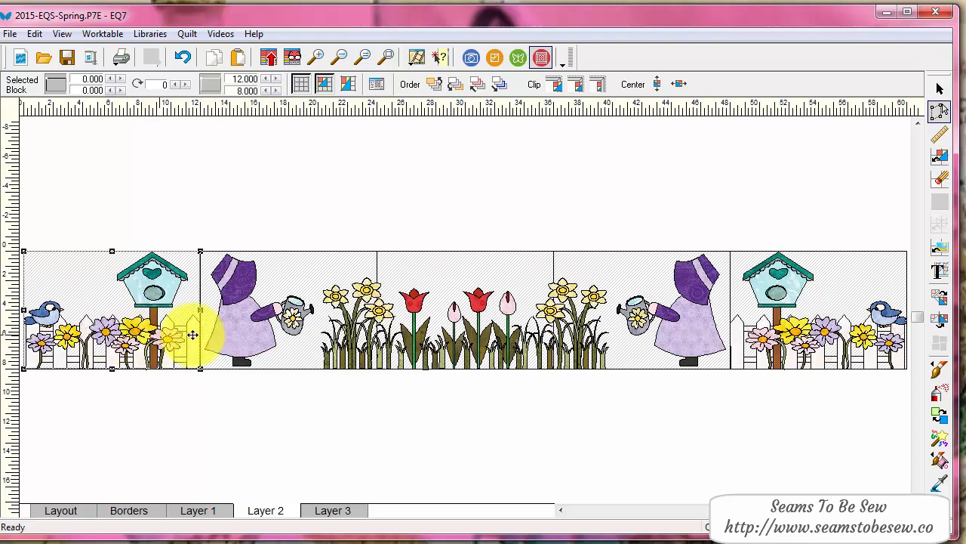
Check the position and size of each birdhouse, Sunbonnet Sue and flower garden motif along the row
{"action": "left_click", "coordinate": [245, 323]}
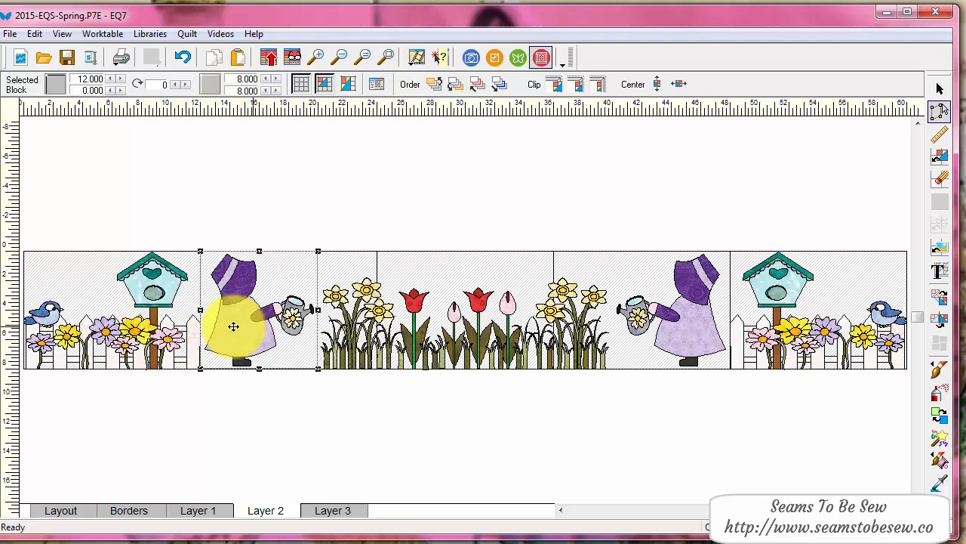
{"action": "left_click", "coordinate": [107, 334]}
{"action": "left_click", "coordinate": [115, 314]}
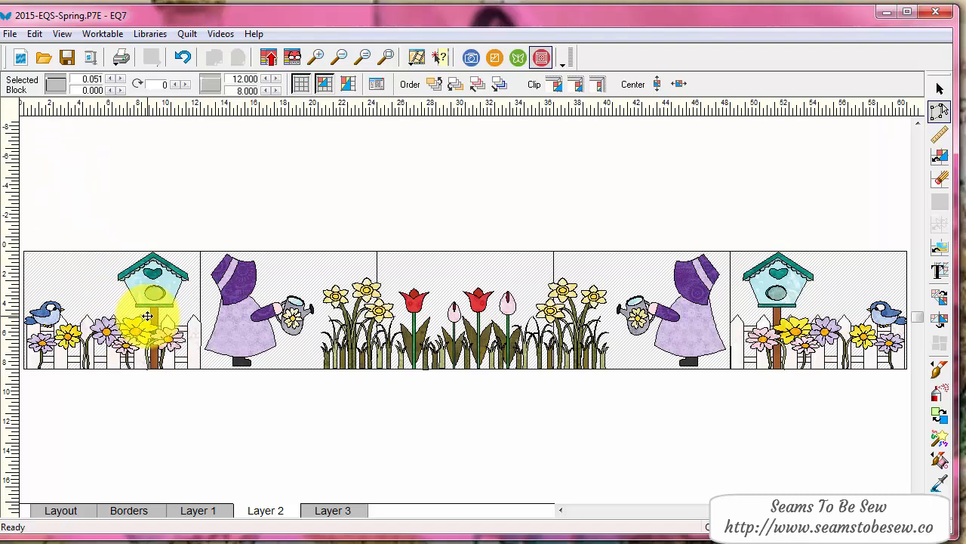
{"action": "left_click", "coordinate": [227, 315]}
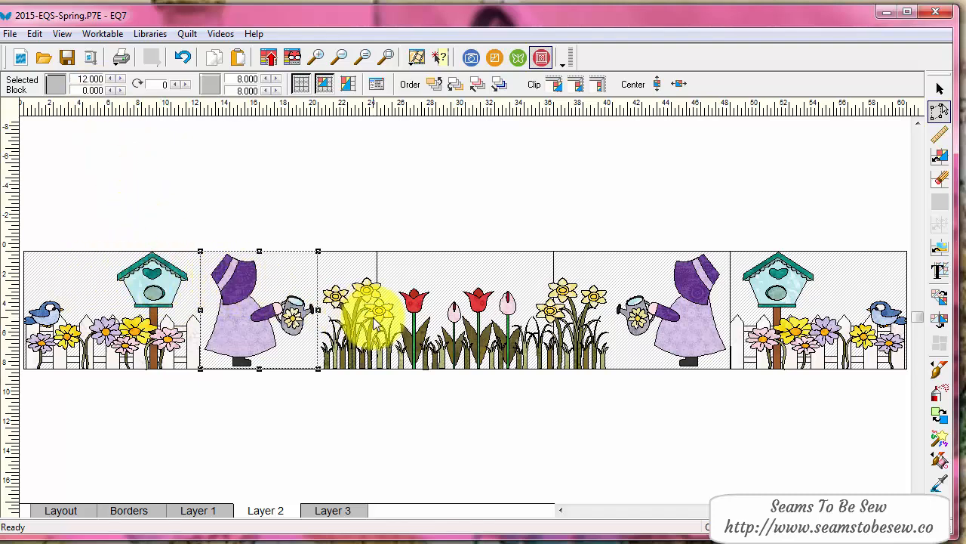
{"action": "left_click", "coordinate": [336, 302]}
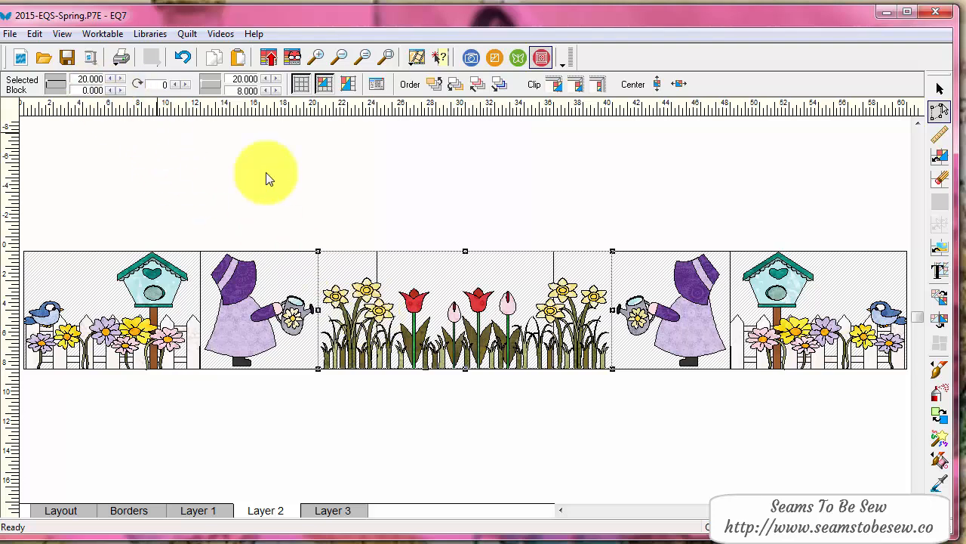
{"action": "left_click", "coordinate": [649, 304]}
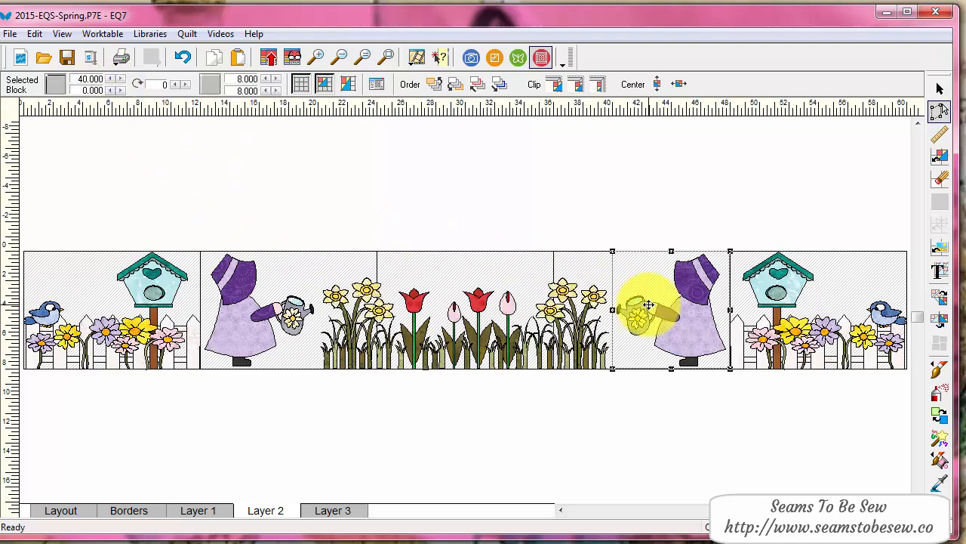
{"action": "left_click", "coordinate": [764, 316]}
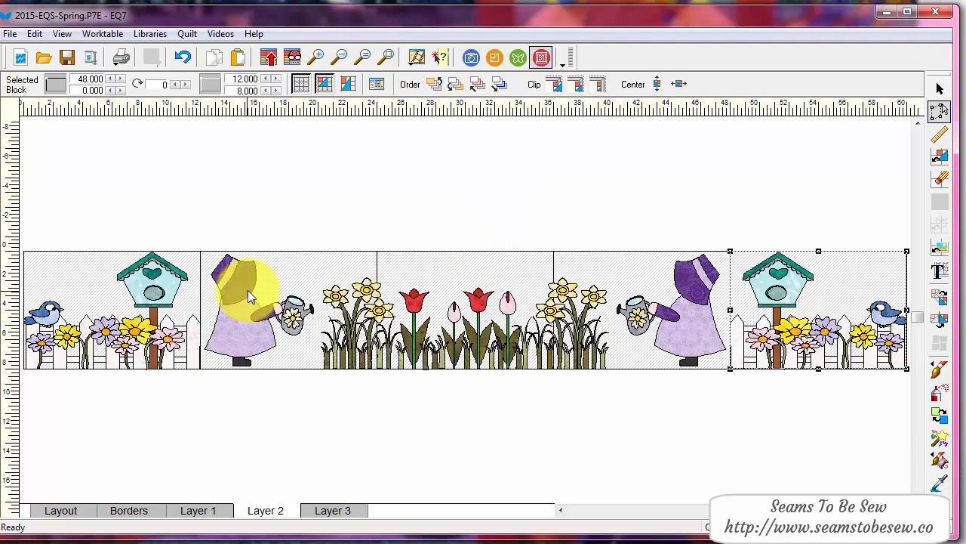
Paint the second through fifth background spaces on Layer 1 with the cream mottled fabric
{"action": "left_click", "coordinate": [199, 511]}
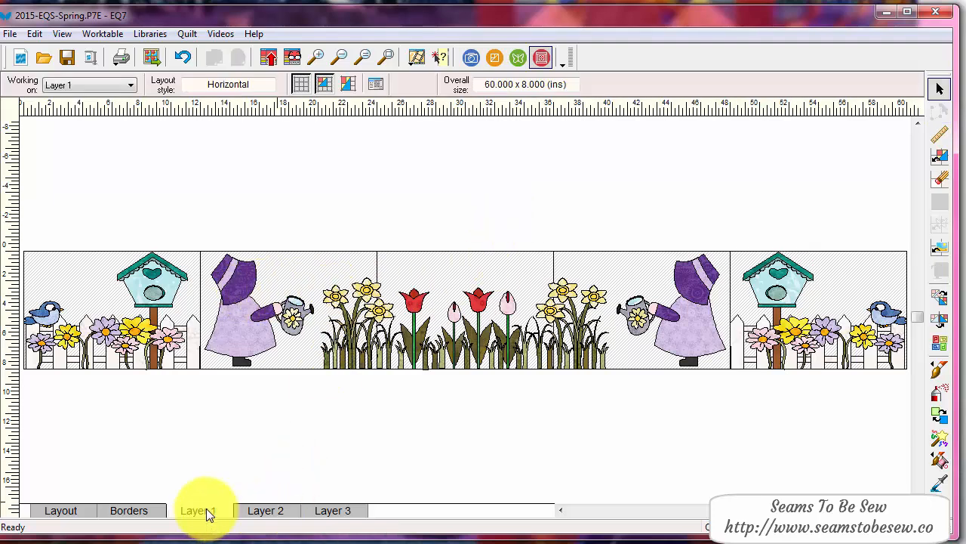
{"action": "left_click", "coordinate": [940, 157]}
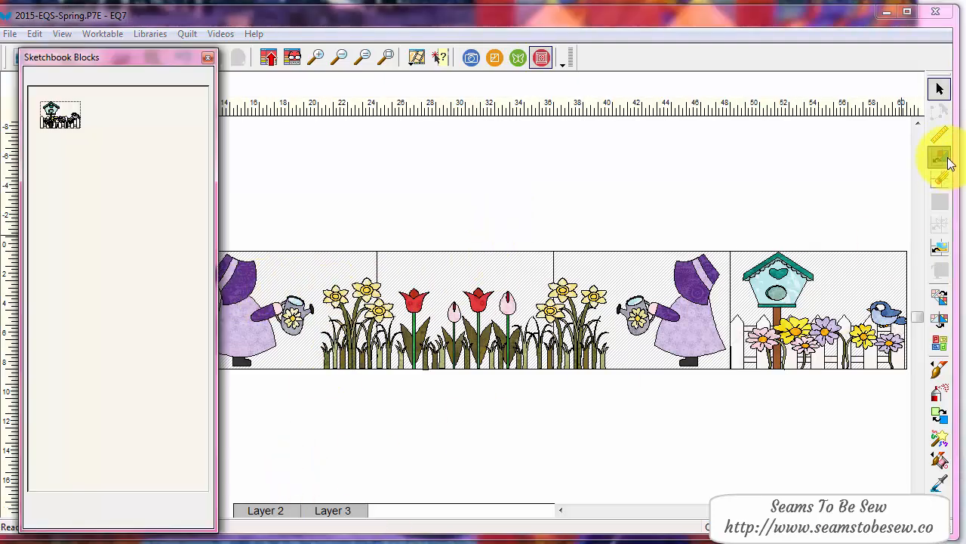
{"action": "left_click", "coordinate": [936, 370]}
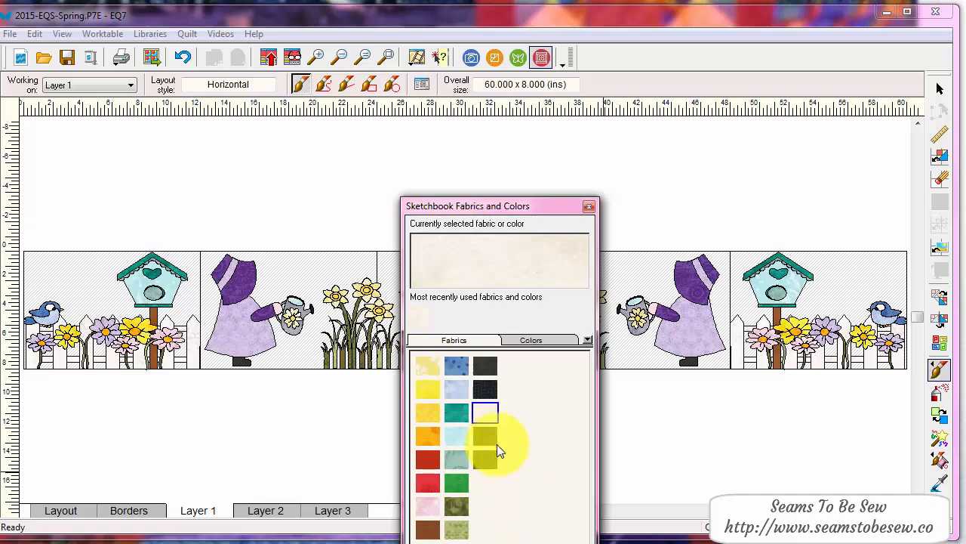
{"action": "left_click", "coordinate": [488, 416]}
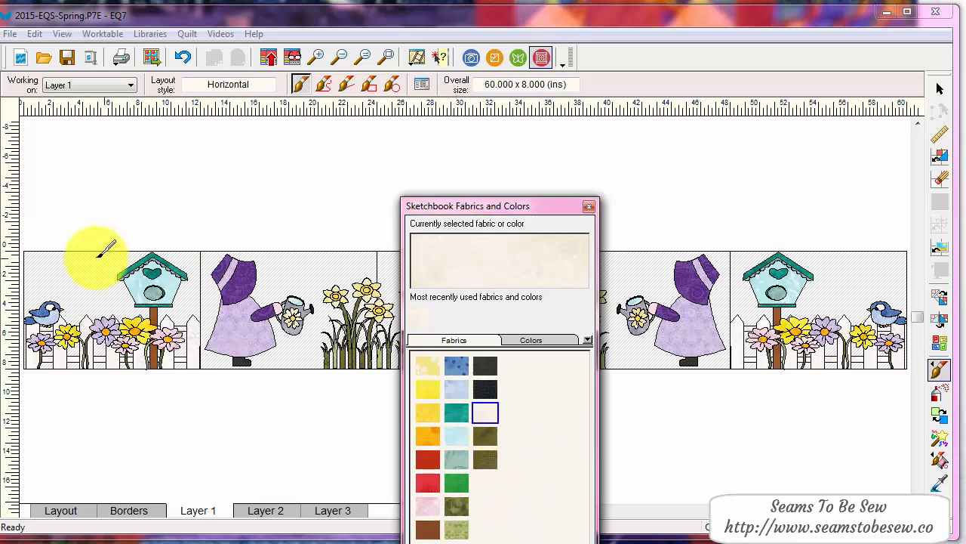
{"action": "left_click", "coordinate": [292, 271]}
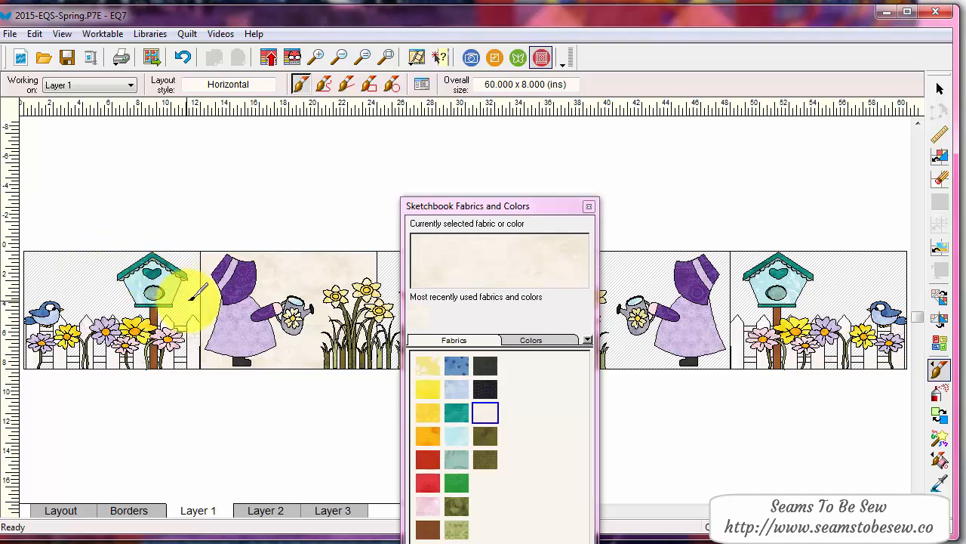
{"action": "left_click_drag", "start_coordinate": [464, 195], "coordinate": [0, 196]}
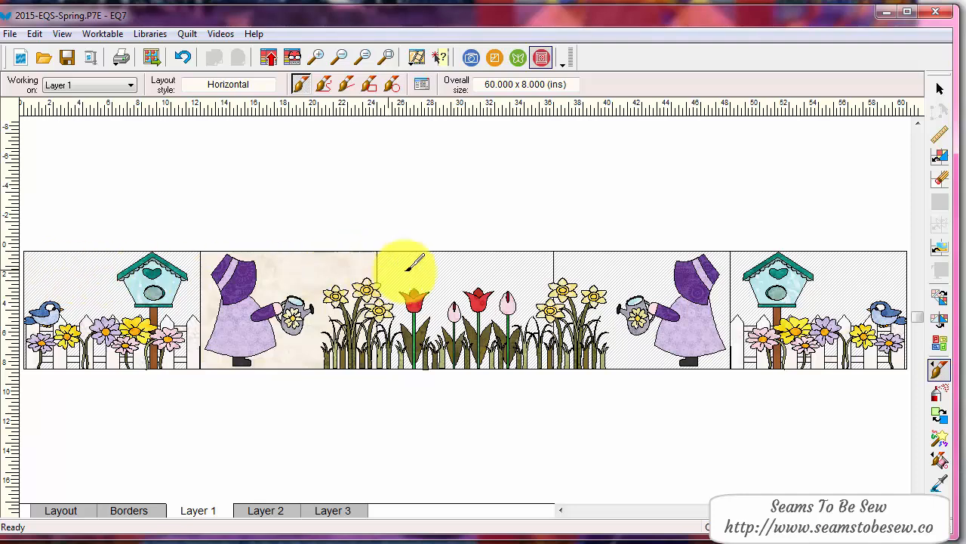
{"action": "left_click", "coordinate": [483, 264]}
{"action": "left_click", "coordinate": [638, 254]}
{"action": "left_click", "coordinate": [853, 256]}
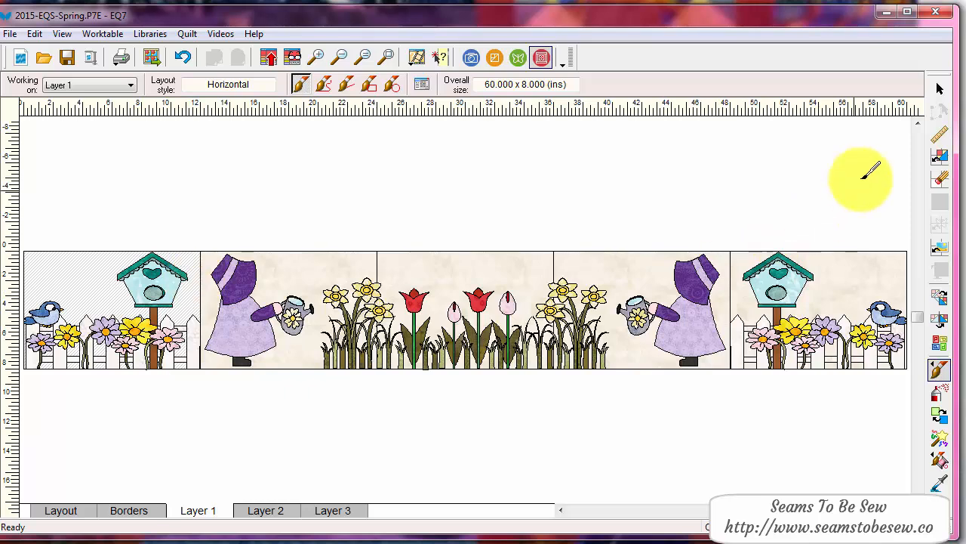
Delete the empty Layer 2 block that covers the row's first space
{"action": "left_click", "coordinate": [940, 88]}
{"action": "left_click", "coordinate": [282, 512]}
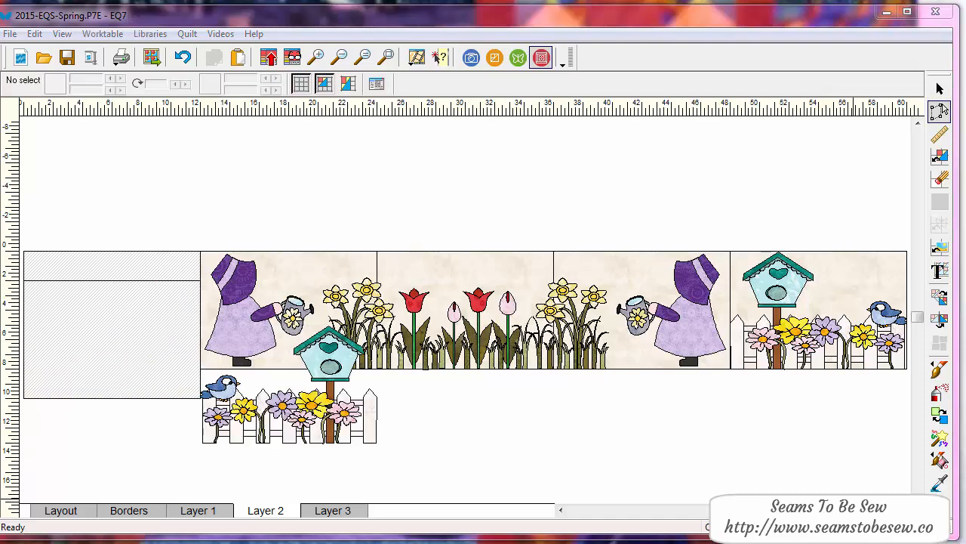
{"action": "left_click", "coordinate": [155, 316]}
{"action": "mouse_move", "coordinate": [123, 325]}
{"action": "left_mouse_down"}
{"action": "mouse_move", "coordinate": [125, 315]}
{"action": "mouse_move", "coordinate": [112, 315]}
{"action": "left_mouse_up"}
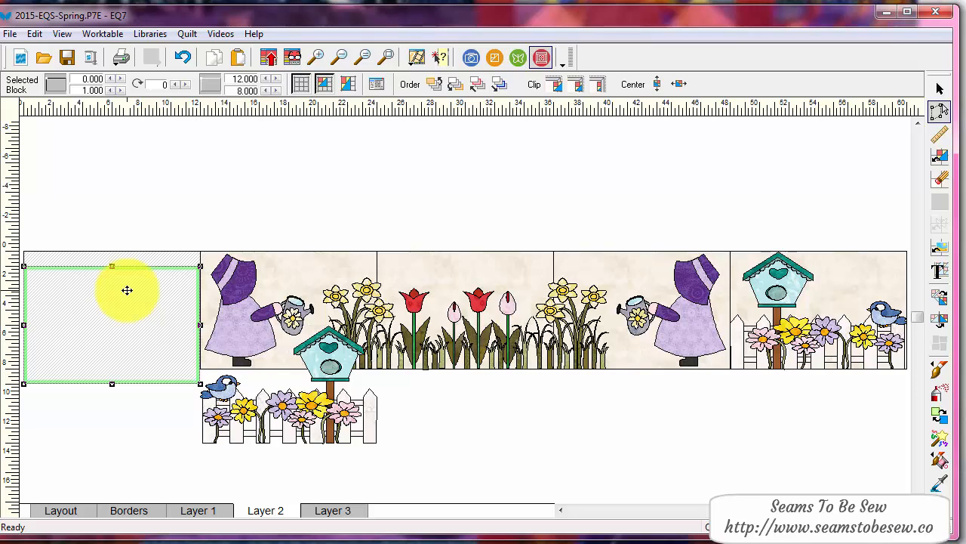
{"action": "key", "text": "Delete"}
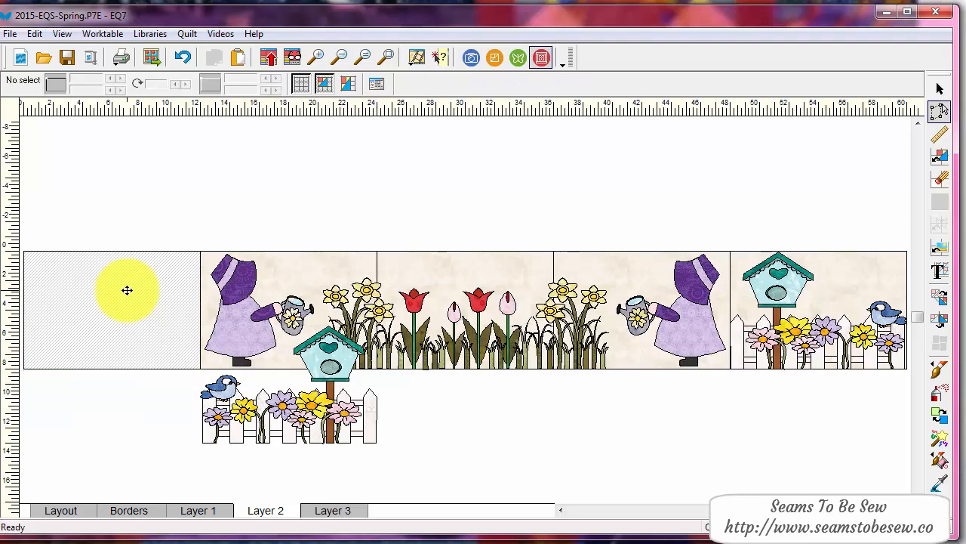
Move the birdhouse copy back into the first space so it sits at 0, 0
{"action": "left_click", "coordinate": [320, 408]}
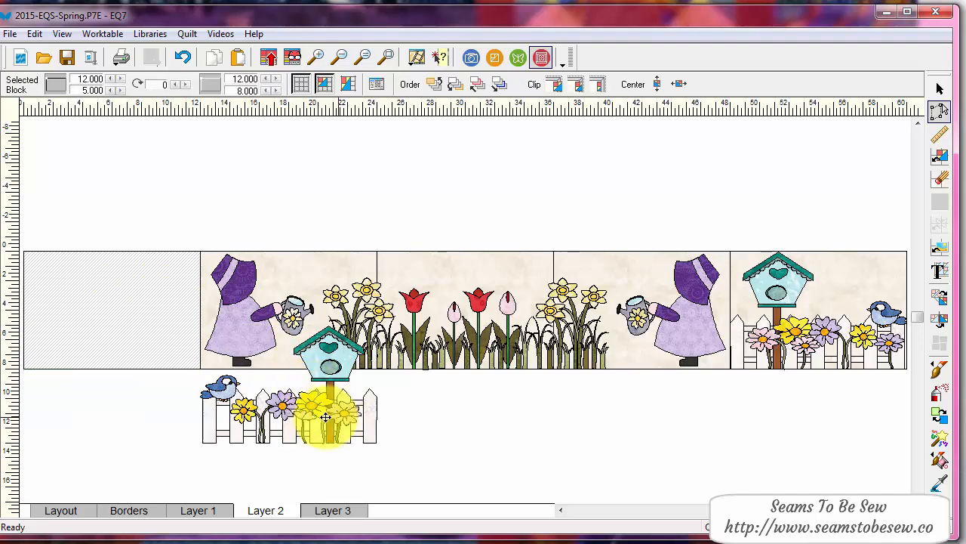
{"action": "left_click_drag", "start_coordinate": [320, 408], "coordinate": [161, 342]}
{"action": "left_click", "coordinate": [239, 345]}
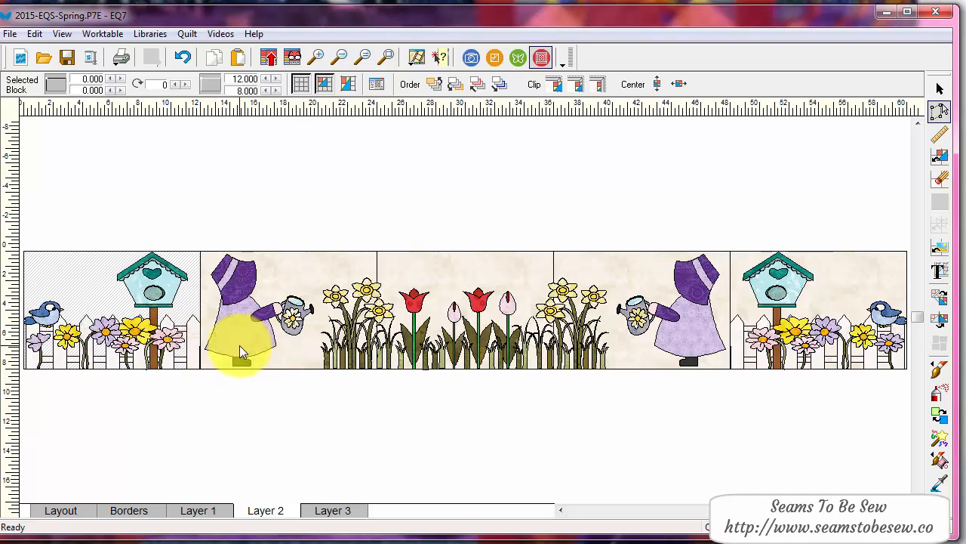
{"action": "left_click", "coordinate": [124, 346]}
{"action": "left_click", "coordinate": [124, 347]}
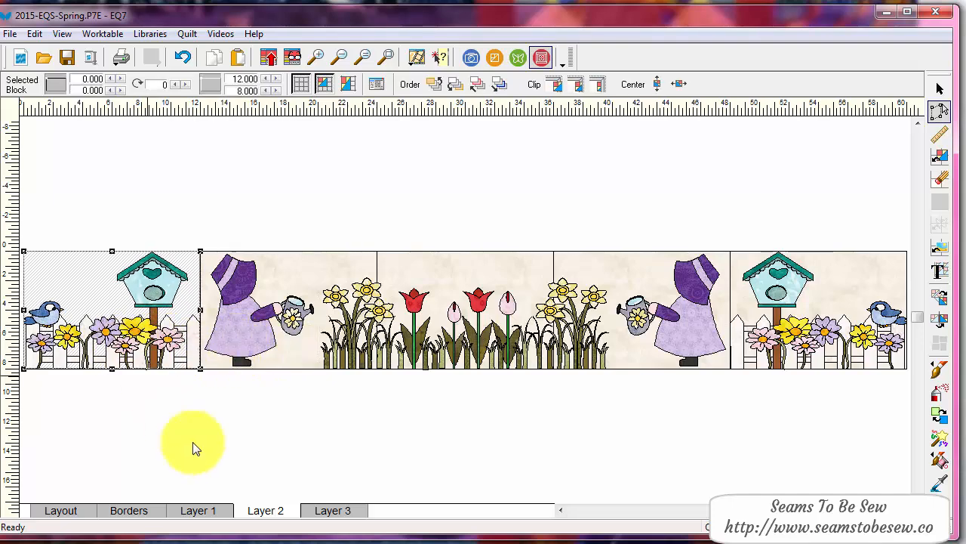
Paint the first background space on Layer 1, behind the birdhouse, with the same cream fabric
{"action": "left_click", "coordinate": [198, 510]}
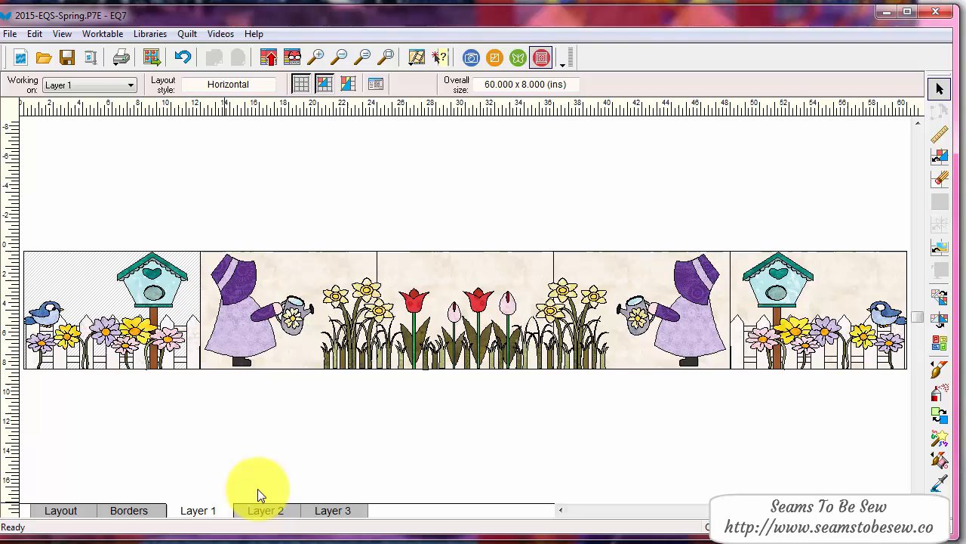
{"action": "left_click", "coordinate": [939, 368]}
{"action": "left_click", "coordinate": [85, 275]}
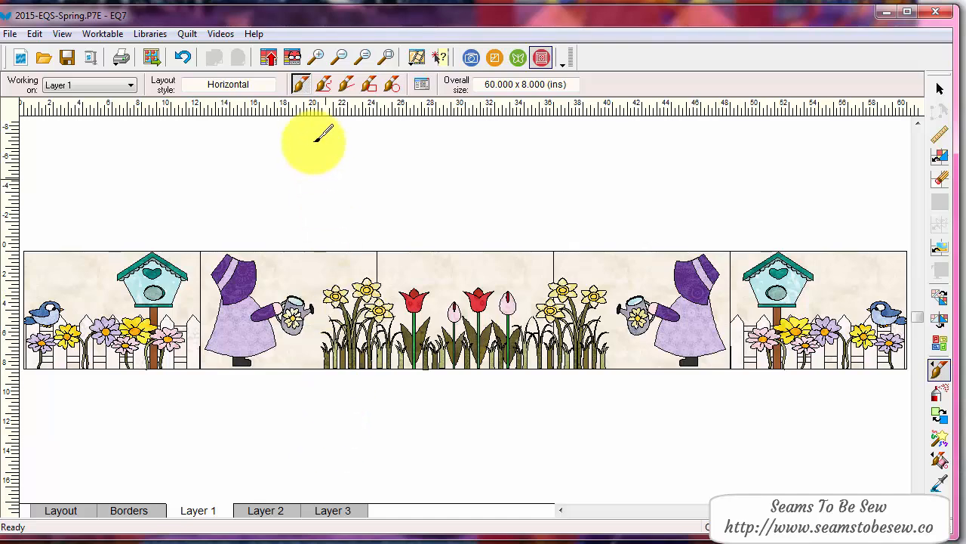
Add the row to the Project Sketchbook and delete the earlier unnamed version with the green Sunbonnet Sue
{"action": "left_click", "coordinate": [276, 58]}
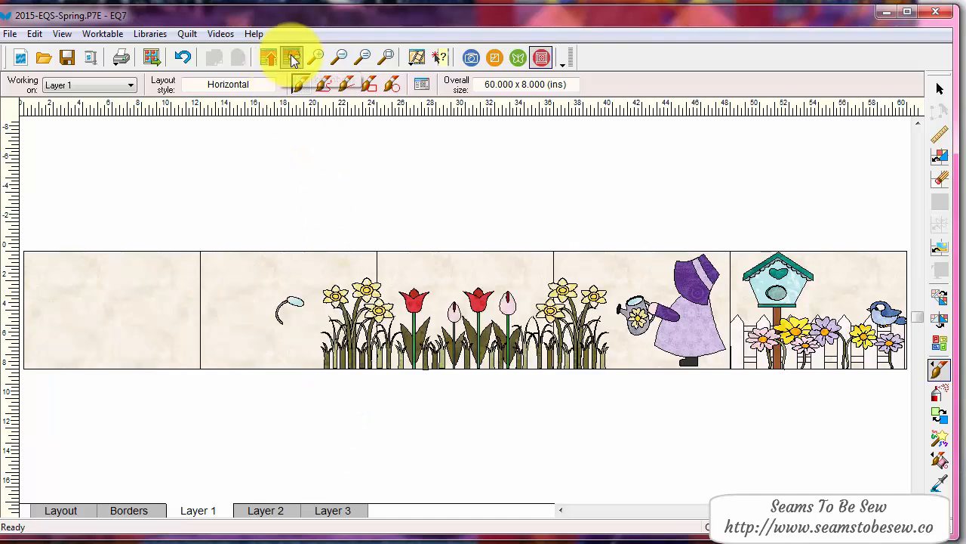
{"action": "left_click", "coordinate": [292, 58]}
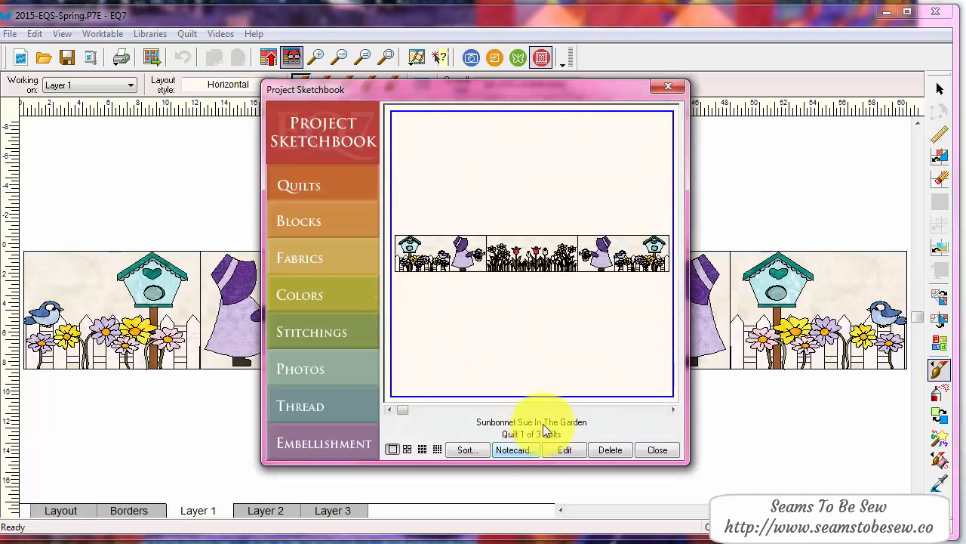
{"action": "left_click", "coordinate": [564, 410]}
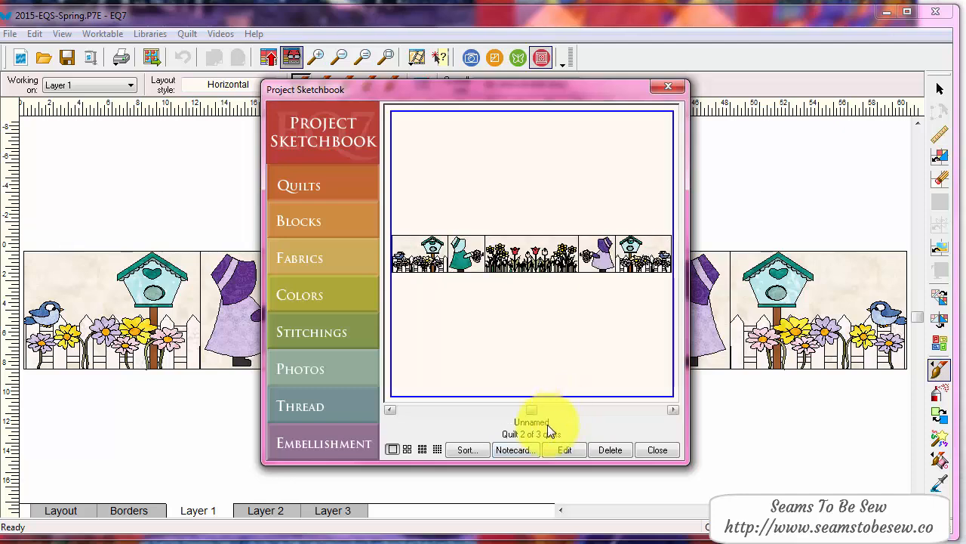
{"action": "left_click", "coordinate": [604, 450]}
{"action": "left_click", "coordinate": [468, 310]}
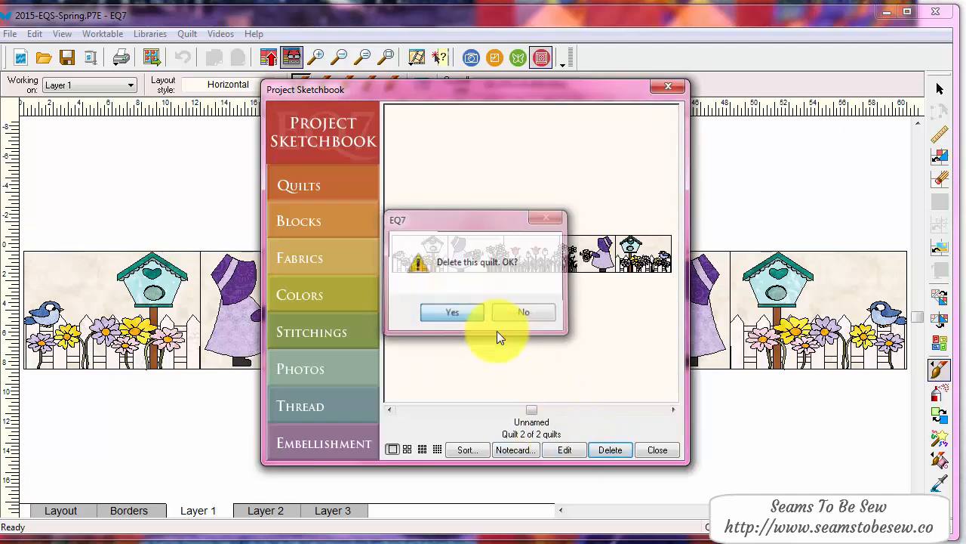
{"action": "left_click", "coordinate": [654, 449]}
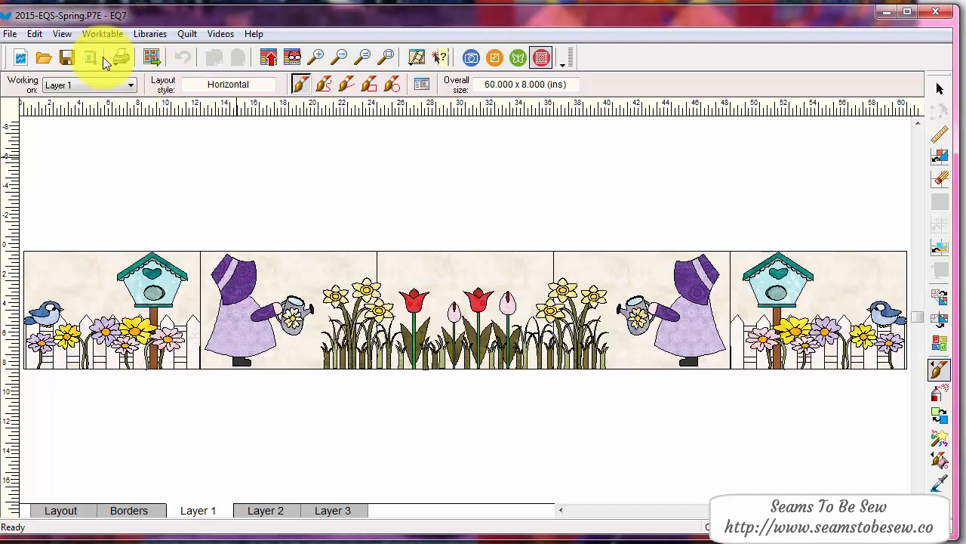
Preview the row's fabric yardage chart, examine the patch counts, yardage estimates and fabric names up close, and close it without printing
{"action": "left_click", "coordinate": [121, 60]}
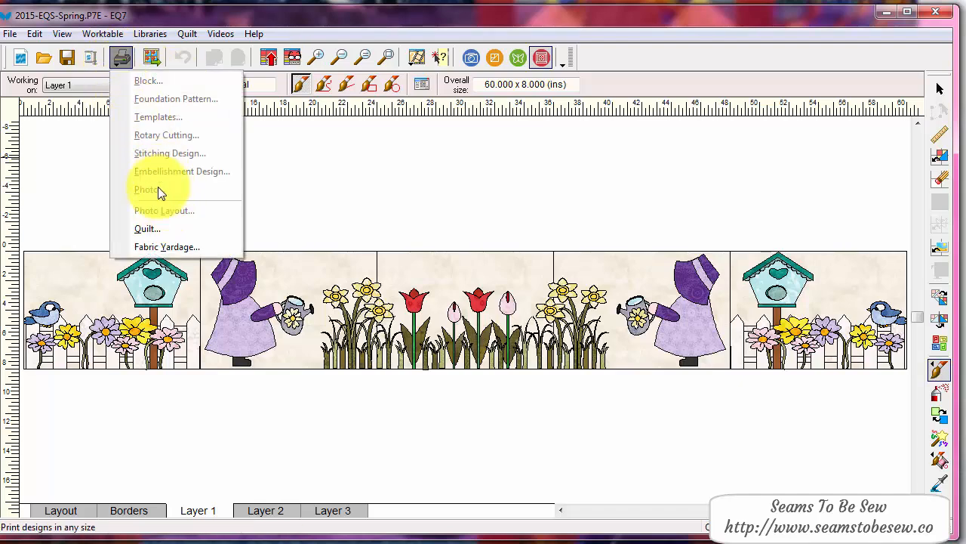
{"action": "left_click", "coordinate": [160, 249]}
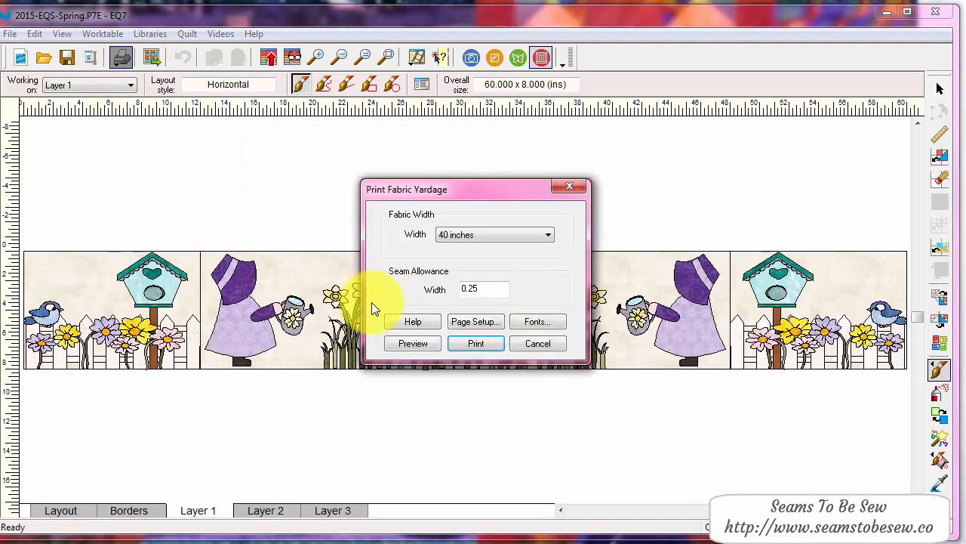
{"action": "left_click", "coordinate": [412, 343]}
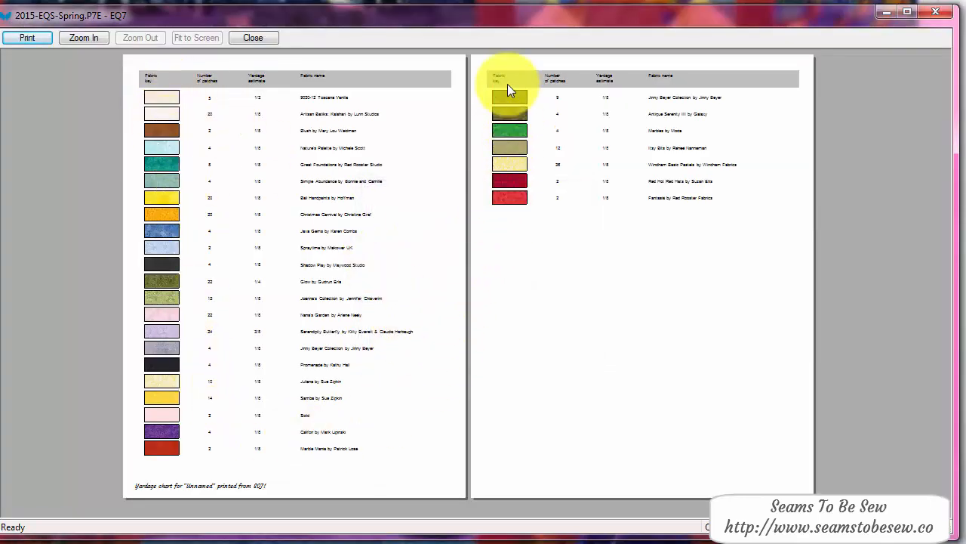
{"action": "left_click", "coordinate": [74, 39]}
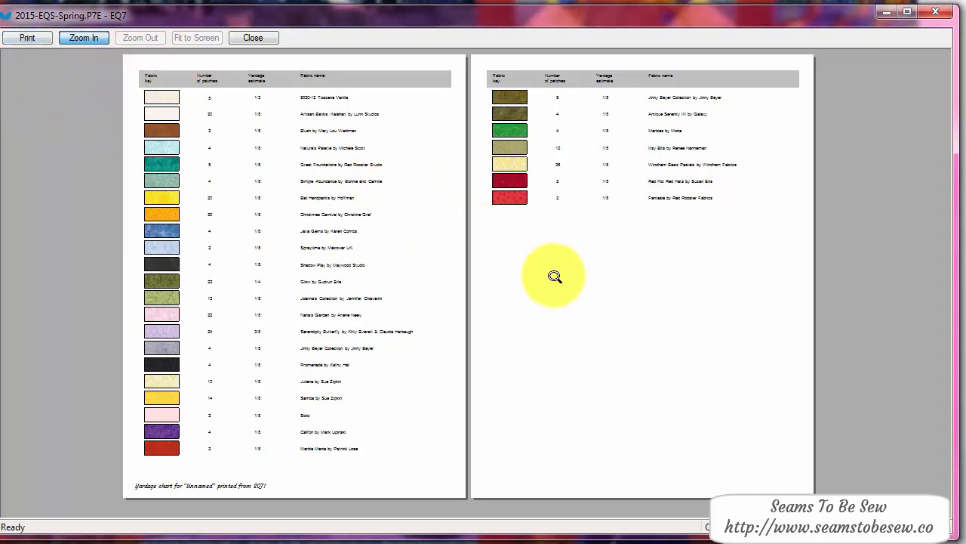
{"action": "left_click", "coordinate": [576, 287]}
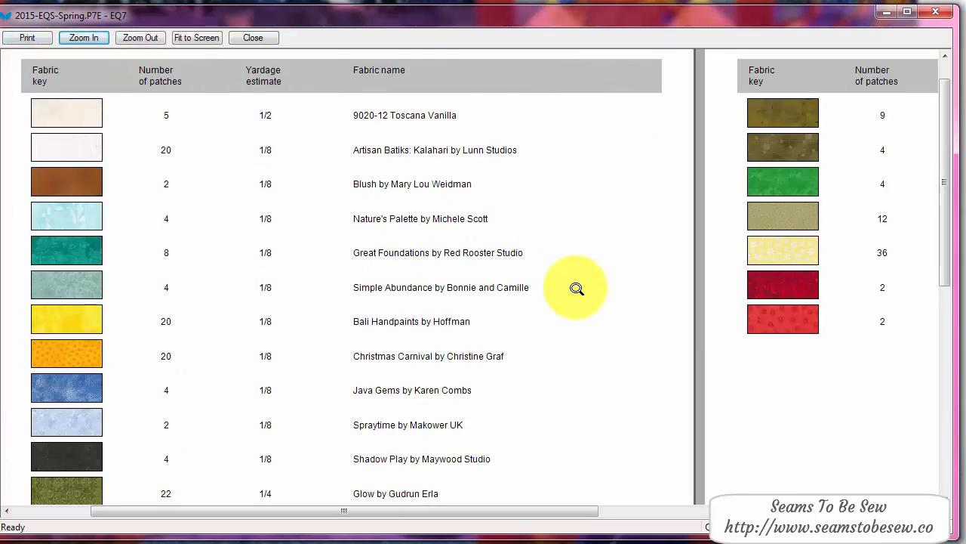
{"action": "scroll", "coordinate": [946, 213], "scroll_direction": "down", "scroll_amount": 1}
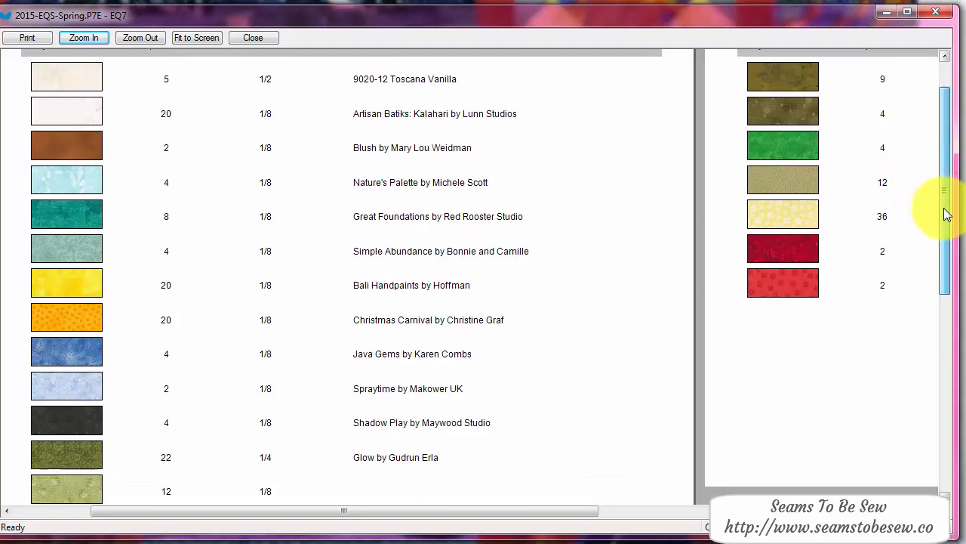
{"action": "left_click_drag", "start_coordinate": [946, 213], "coordinate": [927, 151]}
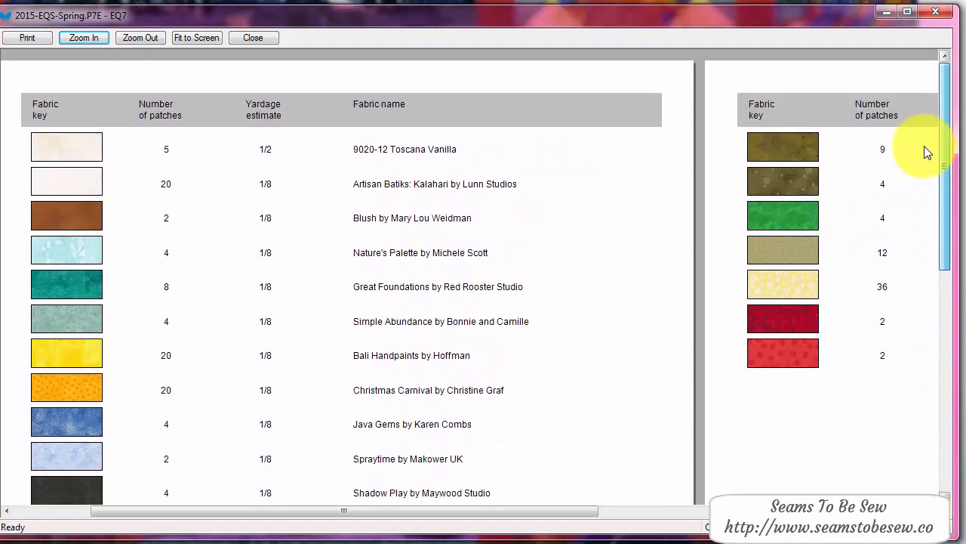
{"action": "left_click", "coordinate": [248, 38]}
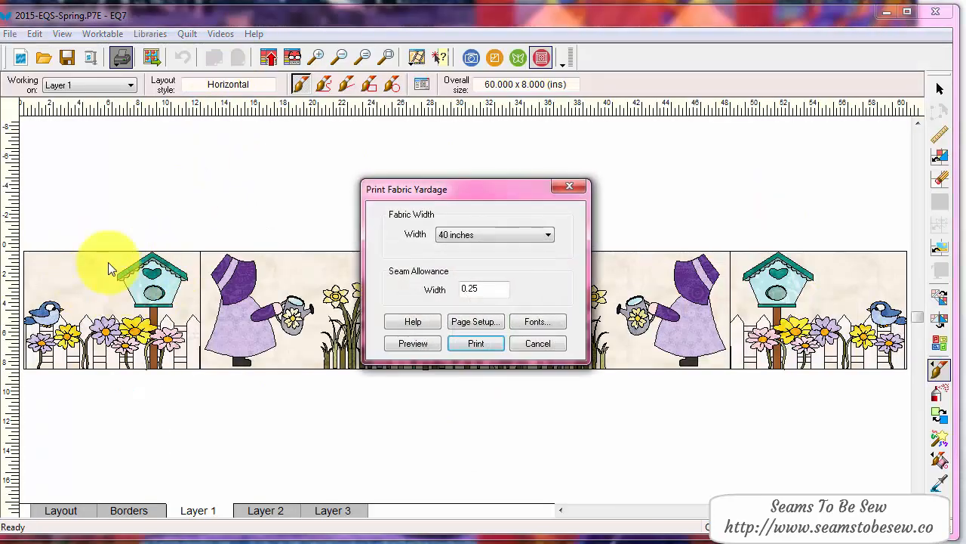
{"action": "left_click", "coordinate": [541, 344]}
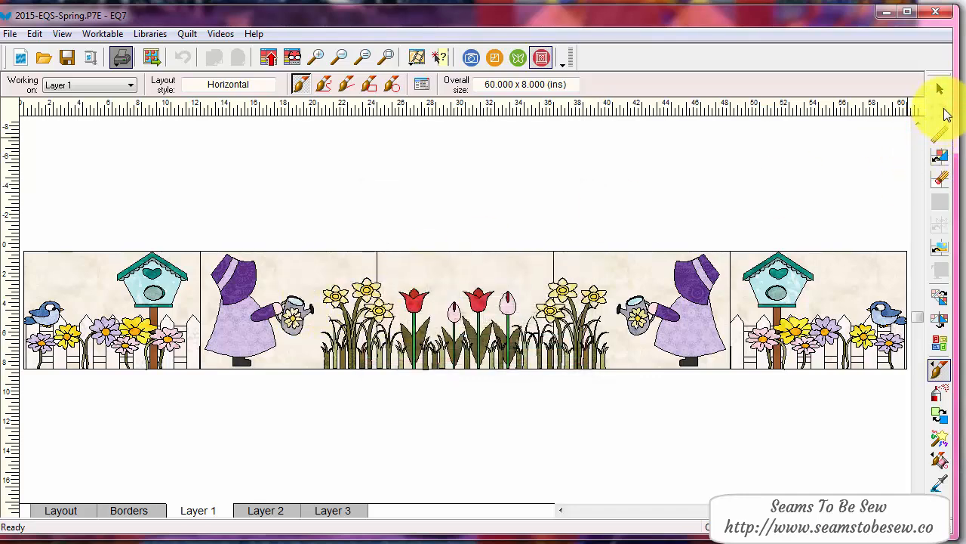
Switch to Layer 2 and activate the Adjust tool for the motifs
{"action": "left_click", "coordinate": [940, 89]}
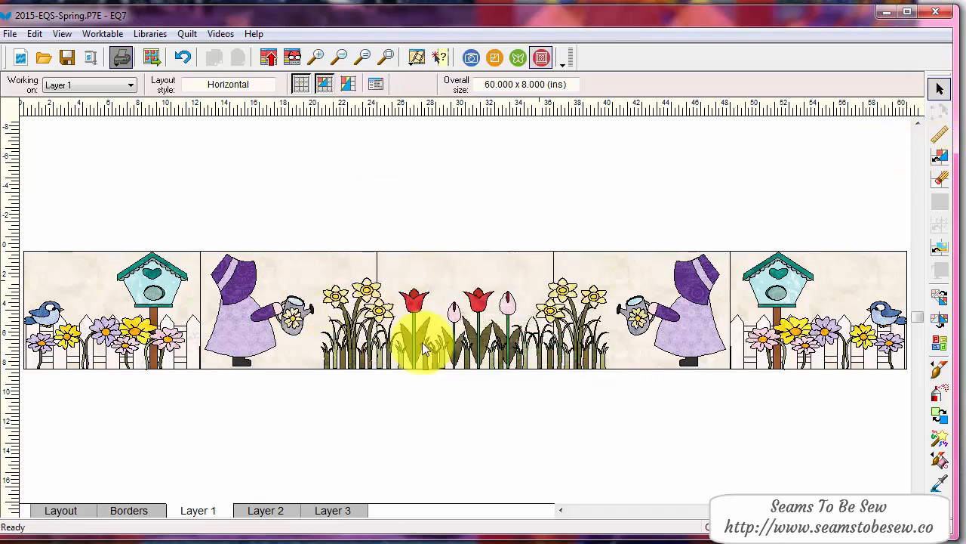
{"action": "left_click", "coordinate": [265, 513]}
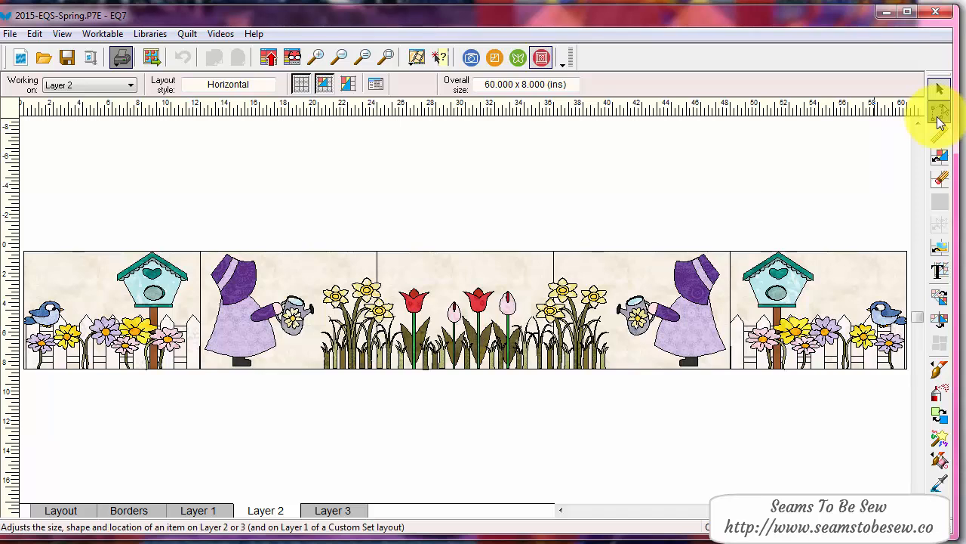
{"action": "left_click", "coordinate": [939, 119]}
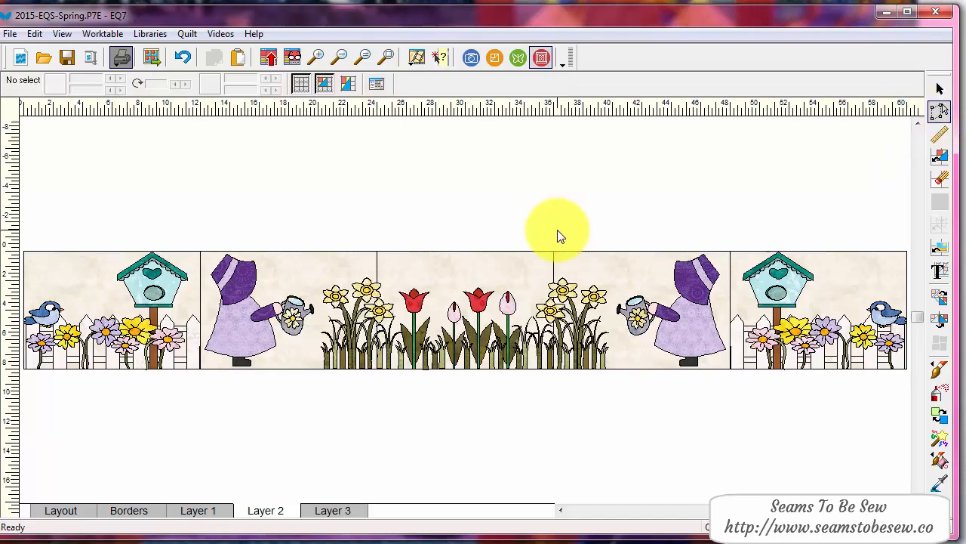